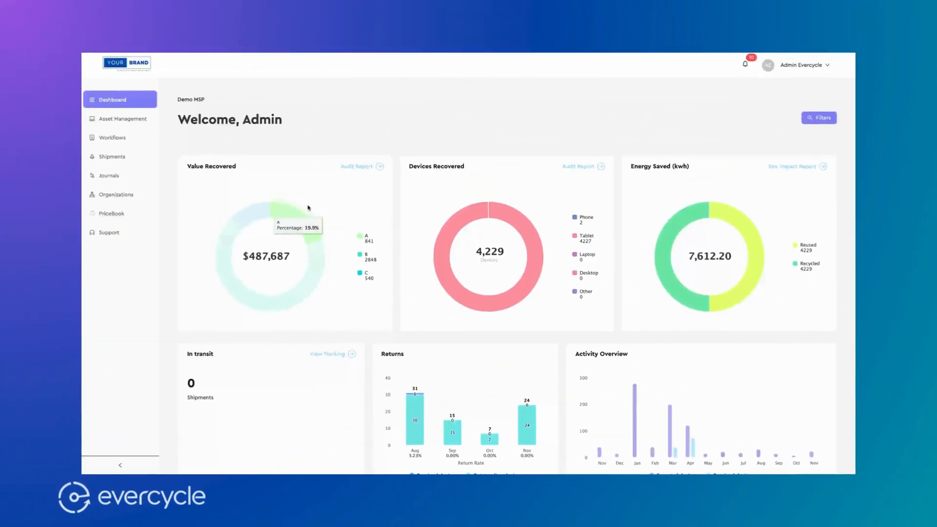
# Open Asset Management and look over the list of all assets.
pyautogui.click(123, 120)
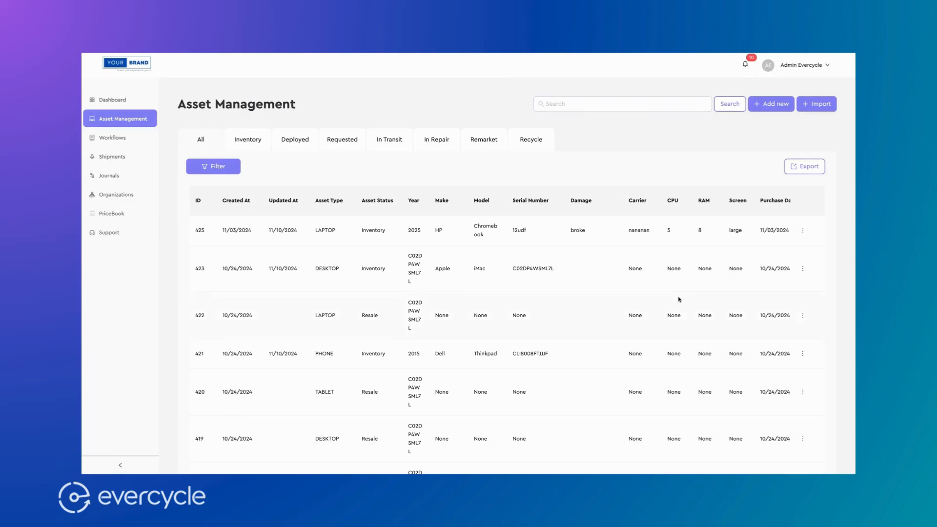
pyautogui.scroll(-1, 679, 300)
pyautogui.scroll(1, 679, 295)
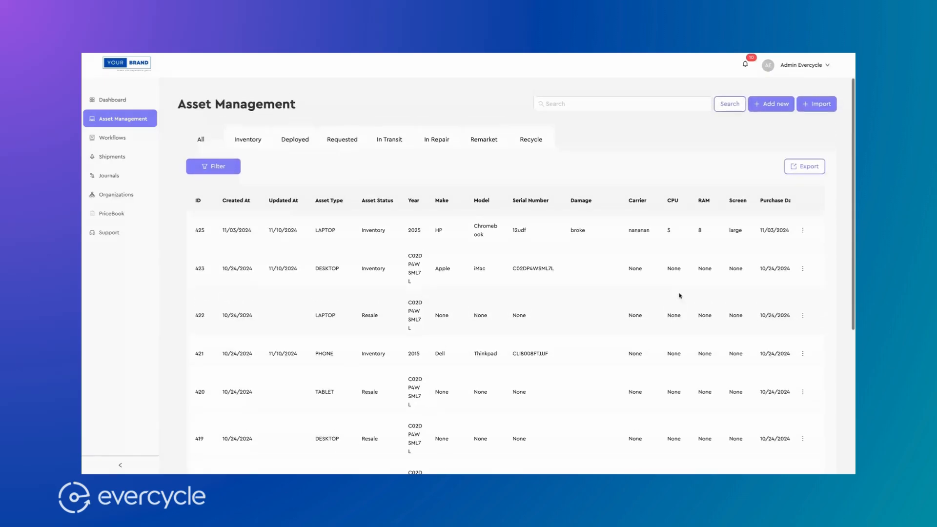
# Start a new asset entry with the make Apple and the model MacBook.
pyautogui.click(771, 104)
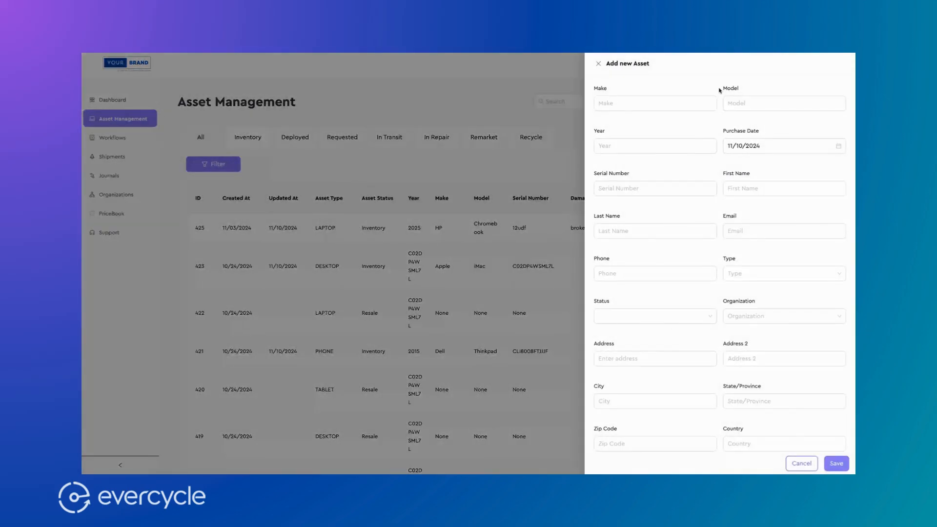
pyautogui.scroll(-1, 721, 113)
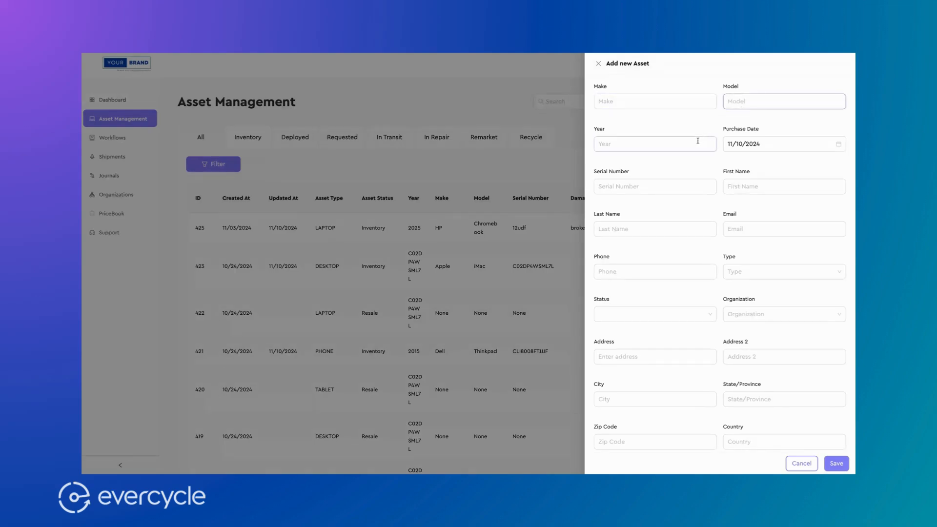
pyautogui.click(649, 102)
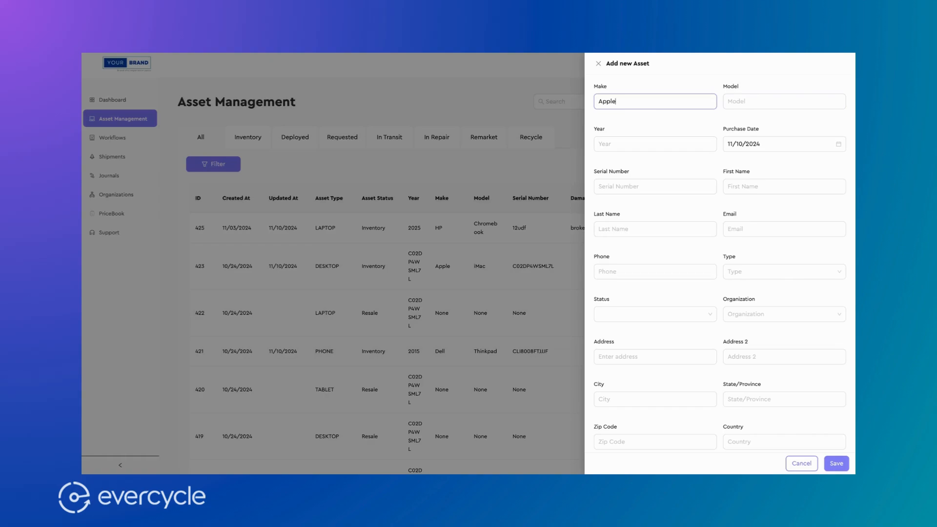
pyautogui.press('Tab')
pyautogui.write('M')
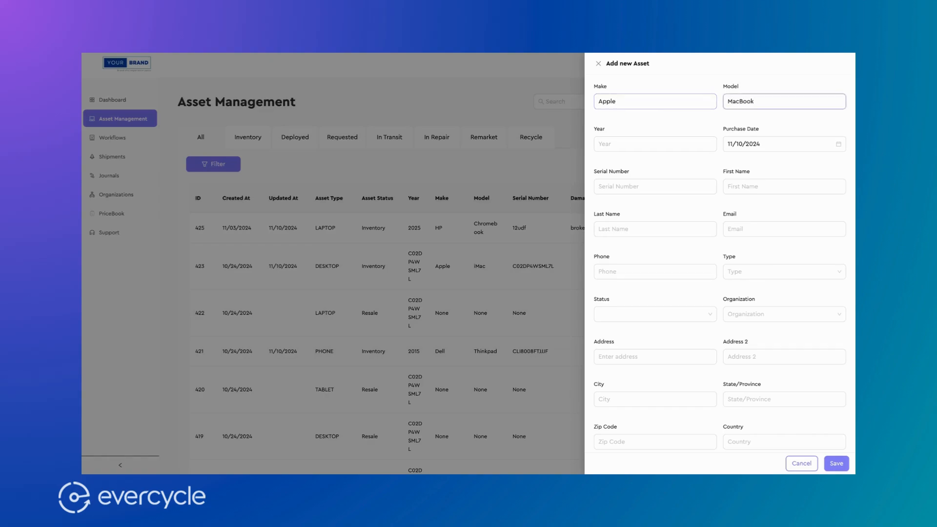
# Look through the remaining new-asset fields down to the Available option, and discard the entry.
pyautogui.scroll(-5, 707, 138)
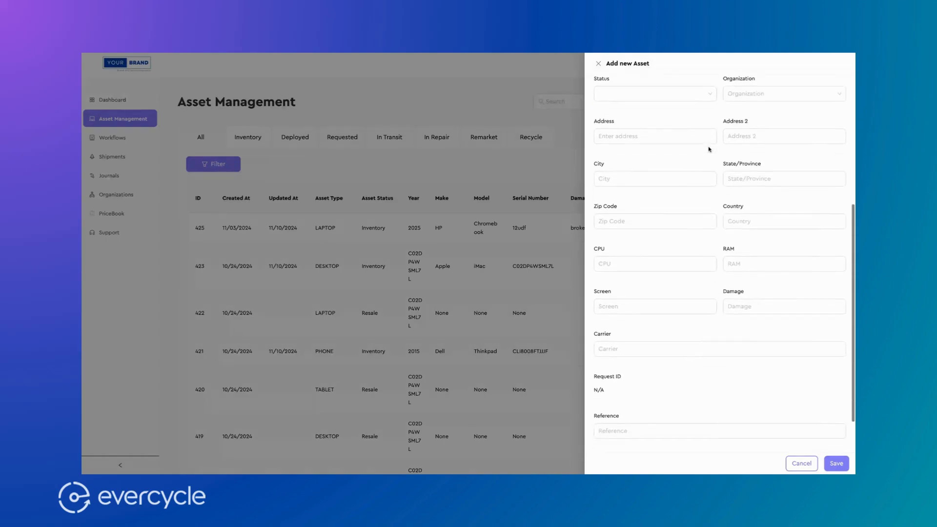
pyautogui.scroll(-2, 709, 149)
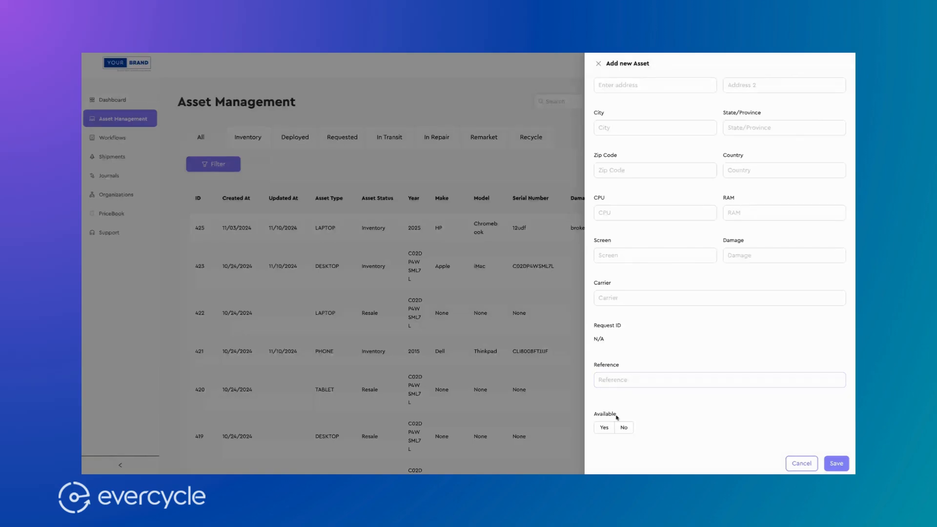
pyautogui.click(604, 427)
pyautogui.scroll(3, 768, 437)
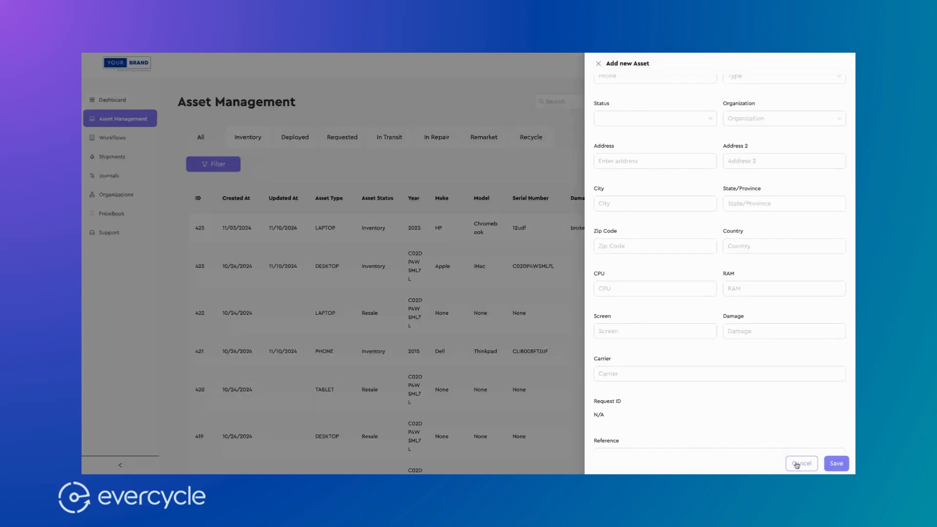
pyautogui.click(801, 463)
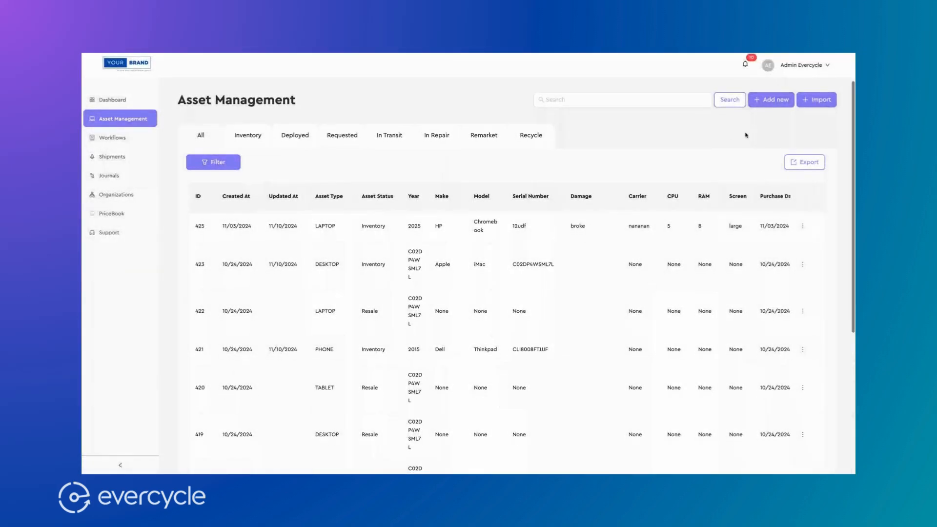
# Open the asset import, switch to Google Sheets and examine the columns of the asset_template (2) spreadsheet.
pyautogui.click(817, 99)
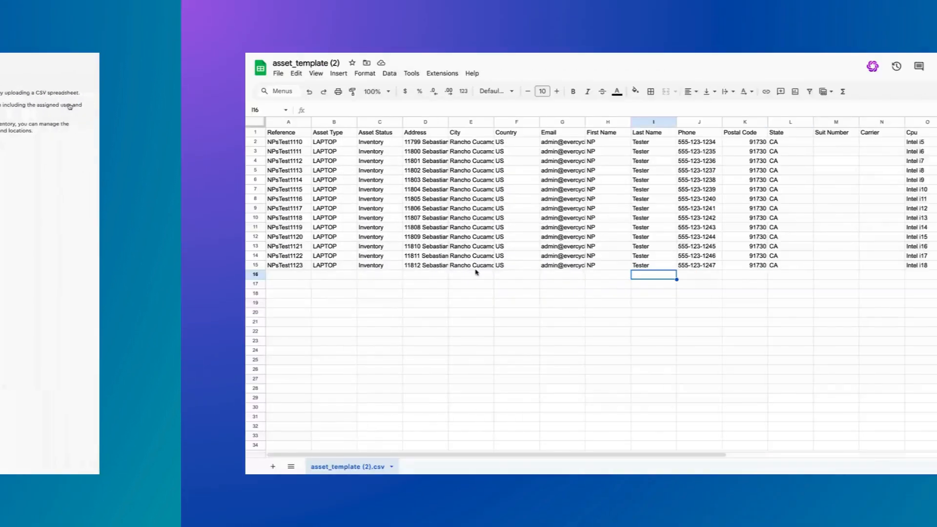
pyautogui.moveTo(252, 455); pyautogui.dragTo(340, 452)
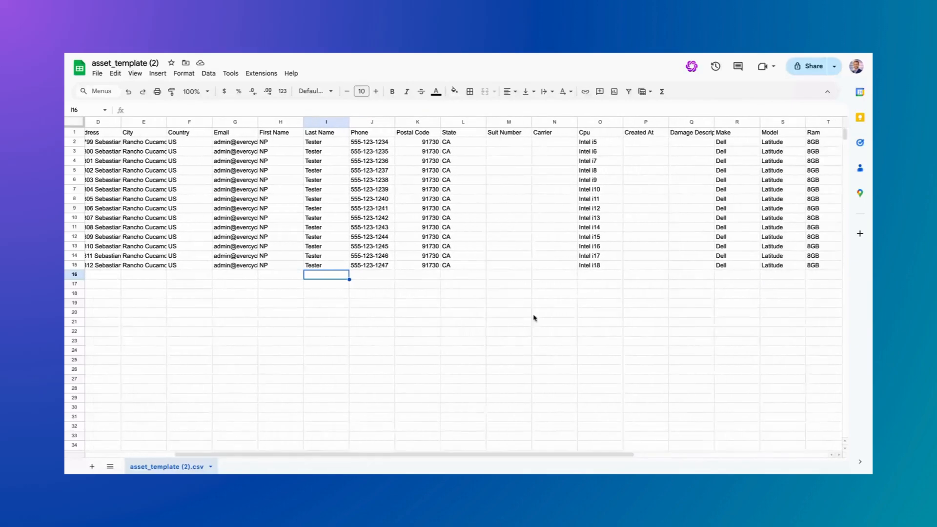
pyautogui.click(514, 249)
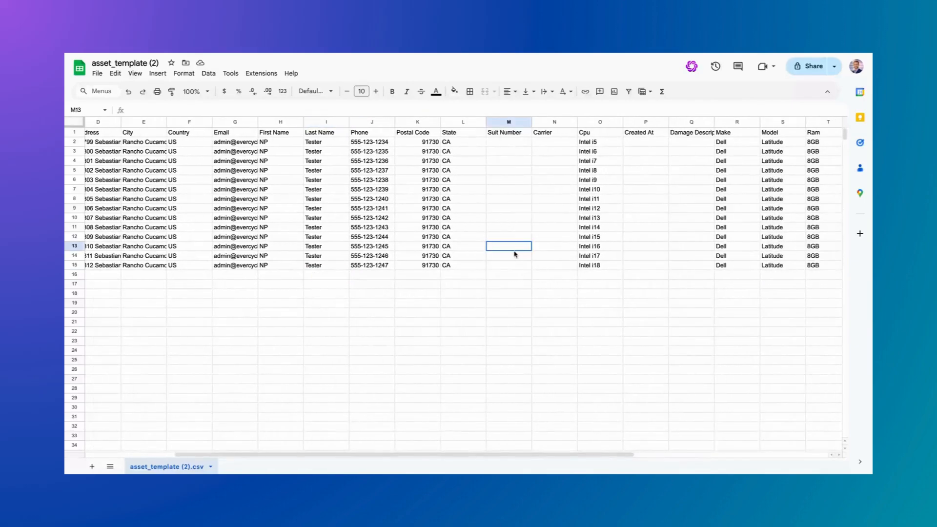
pyautogui.click(725, 229)
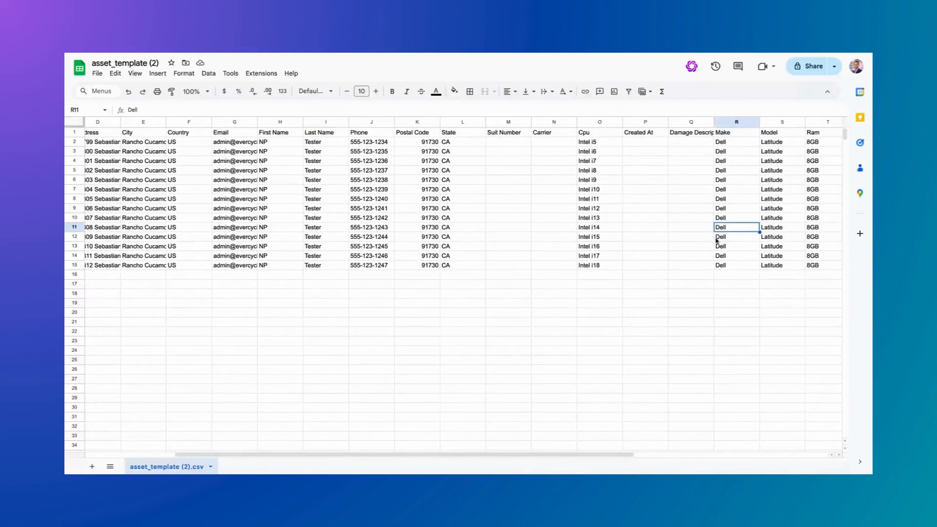
pyautogui.hscroll(5, 720, 239)
pyautogui.hscroll(3, 711, 242)
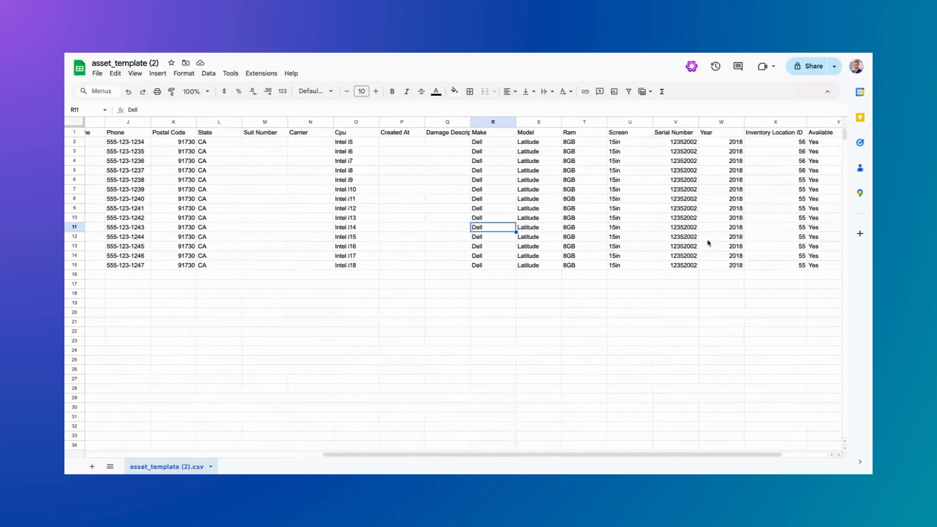
pyautogui.hscroll(-10, 708, 243)
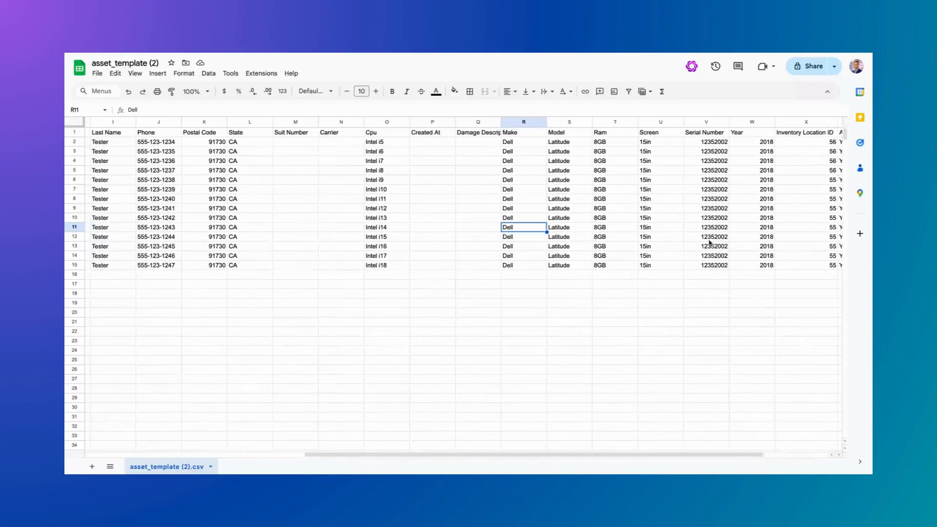
pyautogui.hscroll(-1, 708, 241)
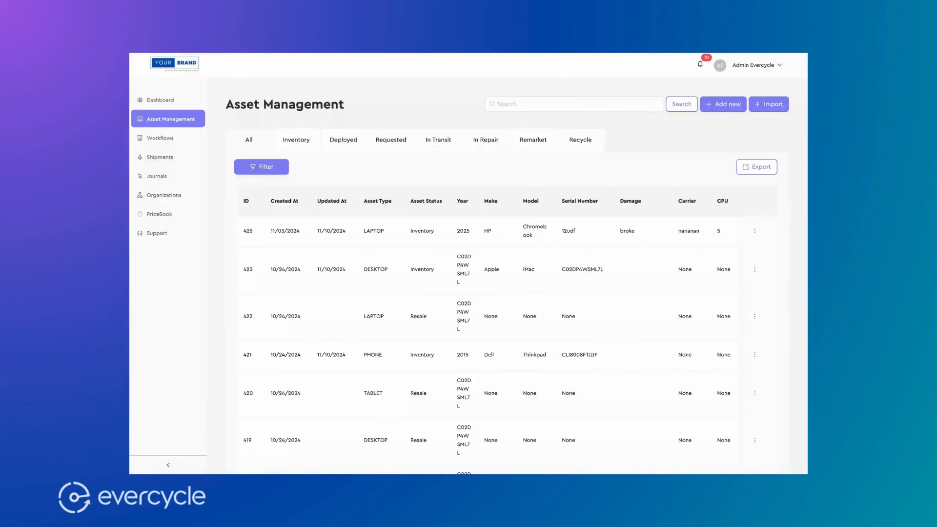
# Show the Inventory assets in Asset Management and look up the location IDs in the managed inventory locations.
pyautogui.click(306, 140)
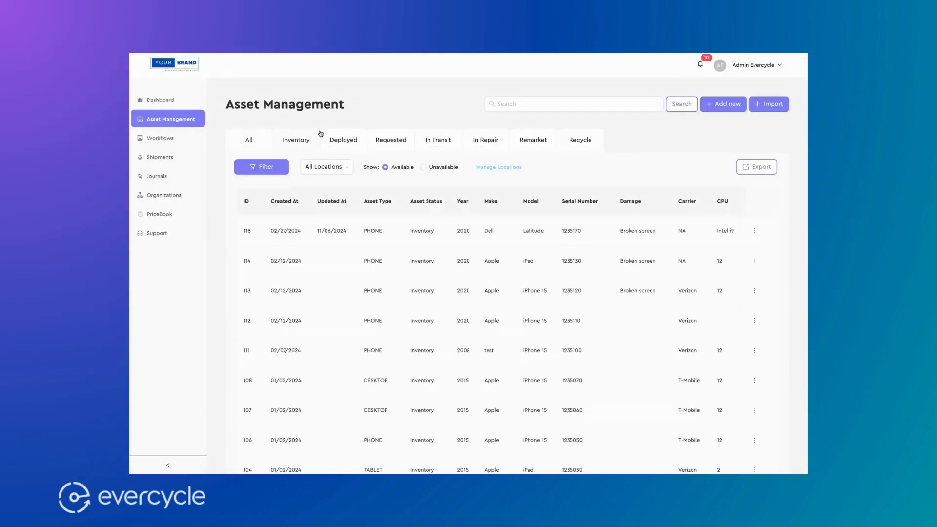
pyautogui.click(481, 170)
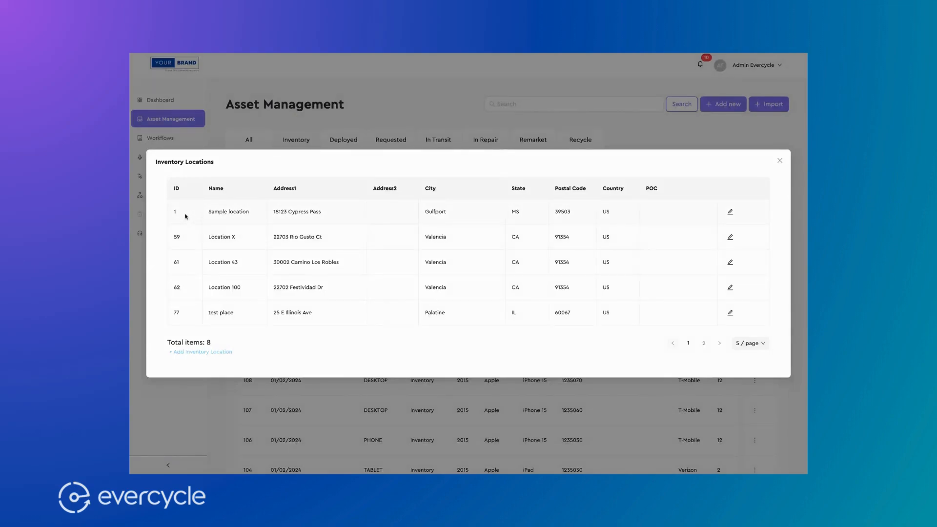
pyautogui.moveTo(186, 216); pyautogui.dragTo(166, 262)
pyautogui.click(377, 165)
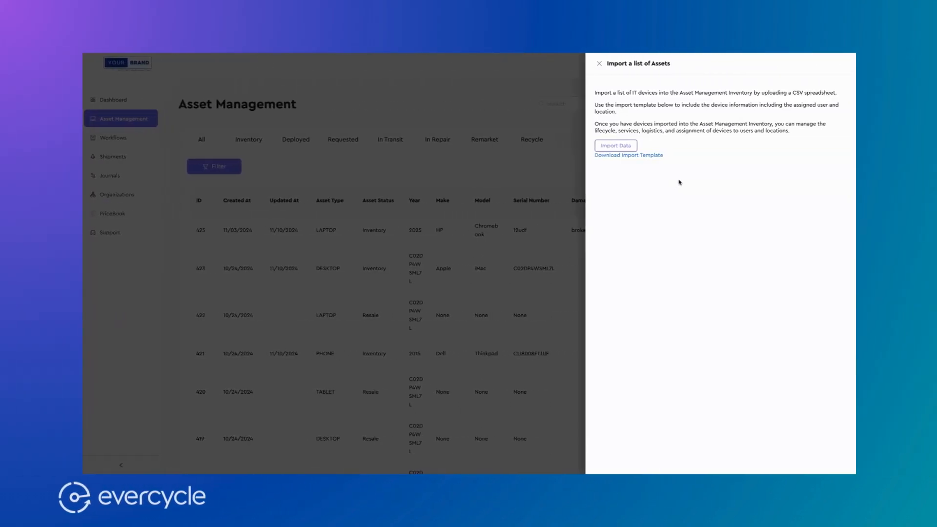
# Load the asset spreadsheet into the importer, review its columns across the preview and continue past the header selection.
pyautogui.click(626, 145)
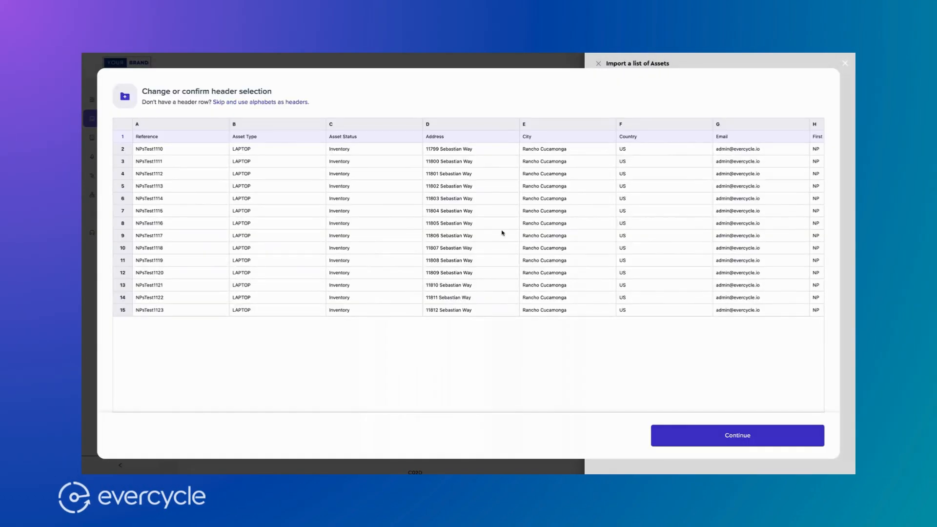
pyautogui.click(507, 225)
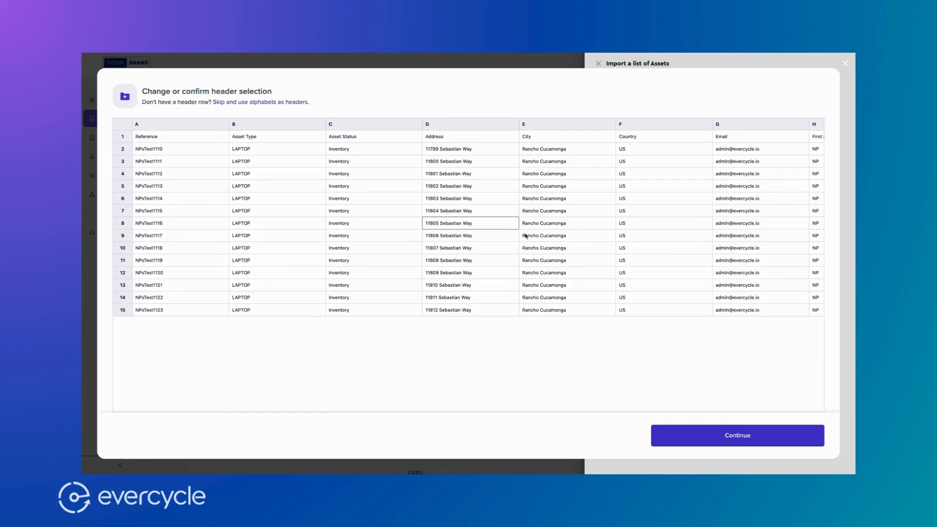
pyautogui.hscroll(5, 525, 235)
pyautogui.hscroll(5, 527, 236)
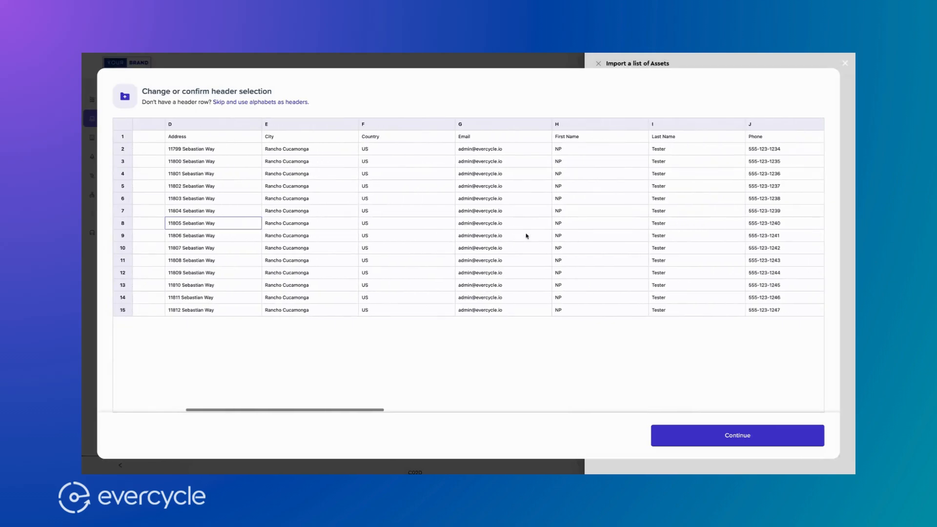
pyautogui.hscroll(4, 533, 237)
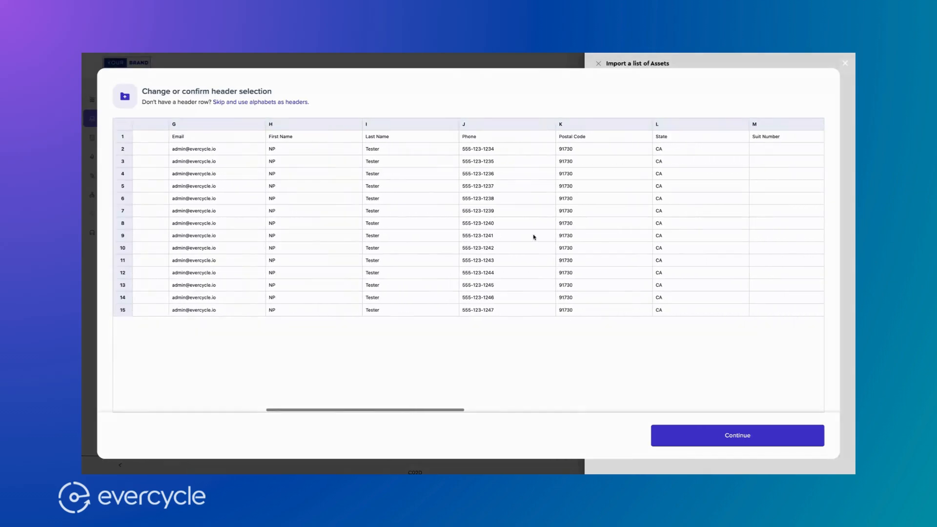
pyautogui.hscroll(-12, 687, 391)
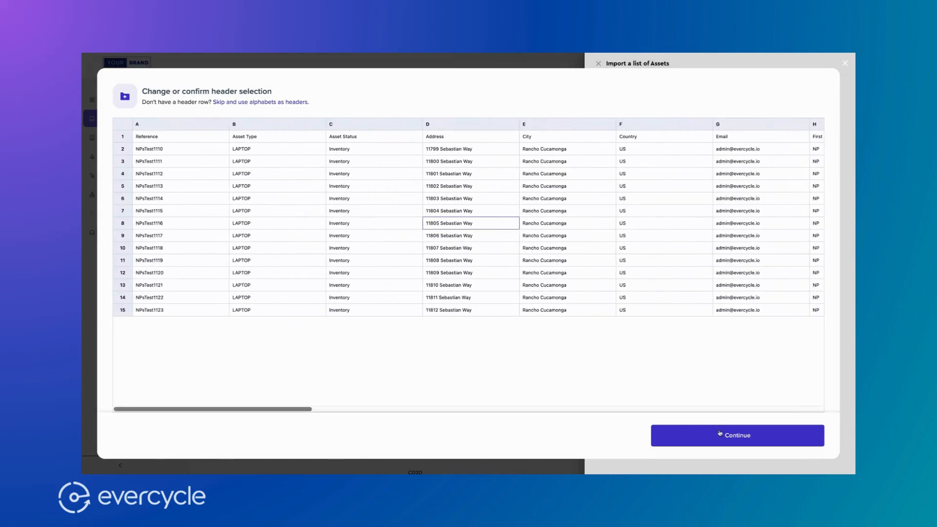
pyautogui.click(721, 434)
# Review the column matches with the template fields, continue to the final review, and close the importer without importing the records.
pyautogui.moveTo(452, 183)
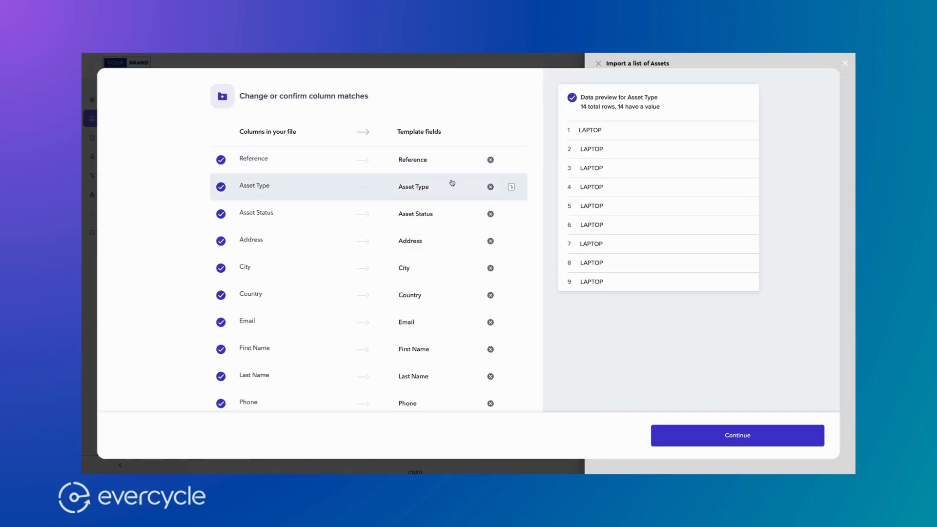
pyautogui.scroll(-3, 453, 188)
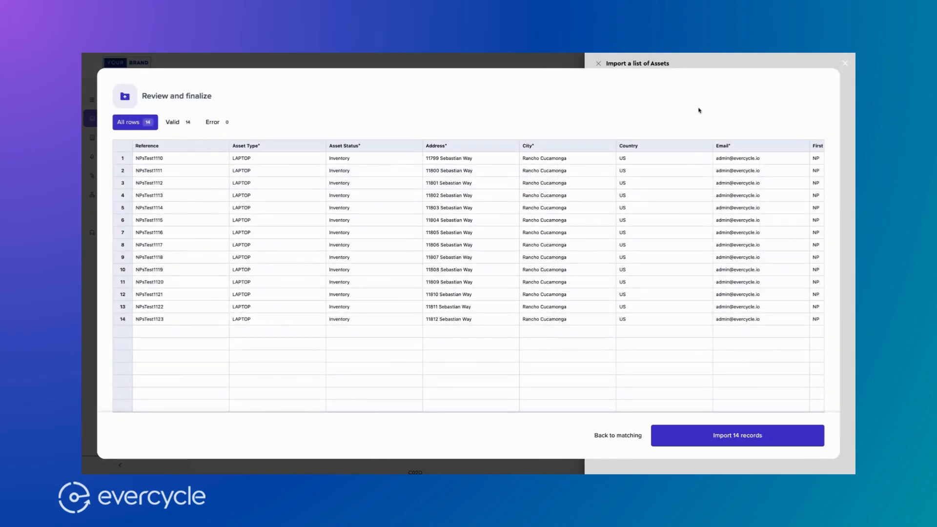
pyautogui.click(847, 64)
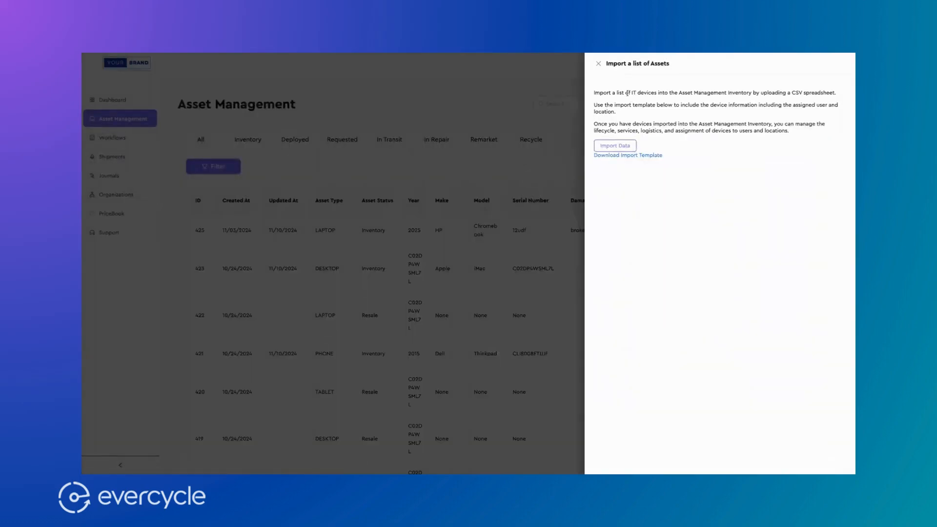
pyautogui.click(598, 63)
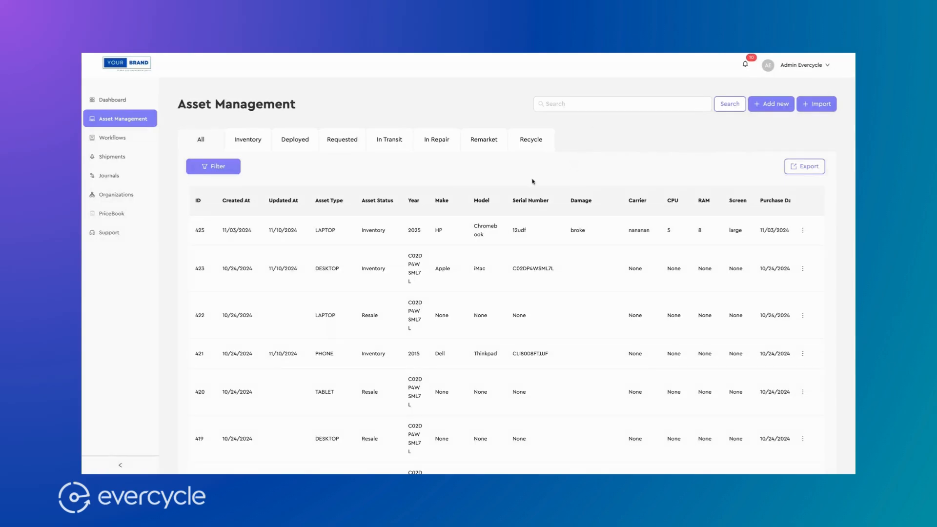
# Filter the asset list by asset type TABLET and asset status Deployed.
pyautogui.click(223, 172)
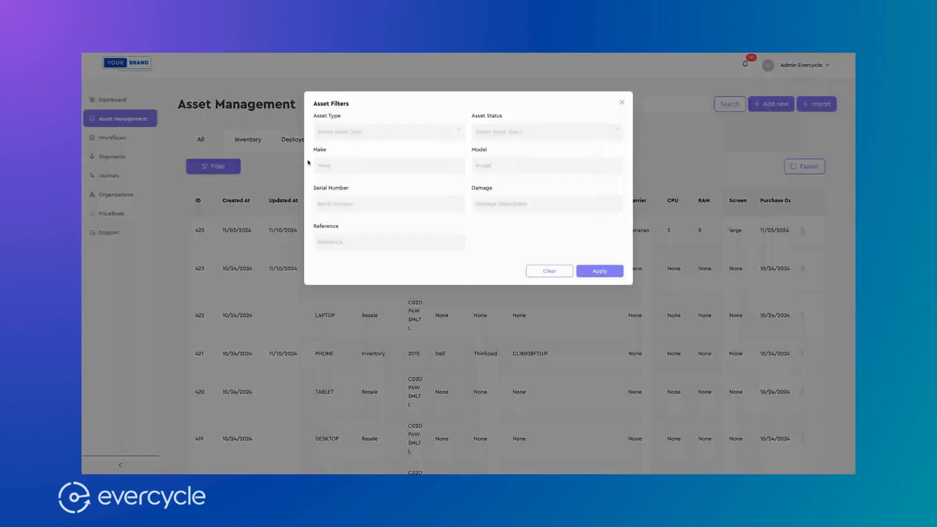
pyautogui.click(374, 137)
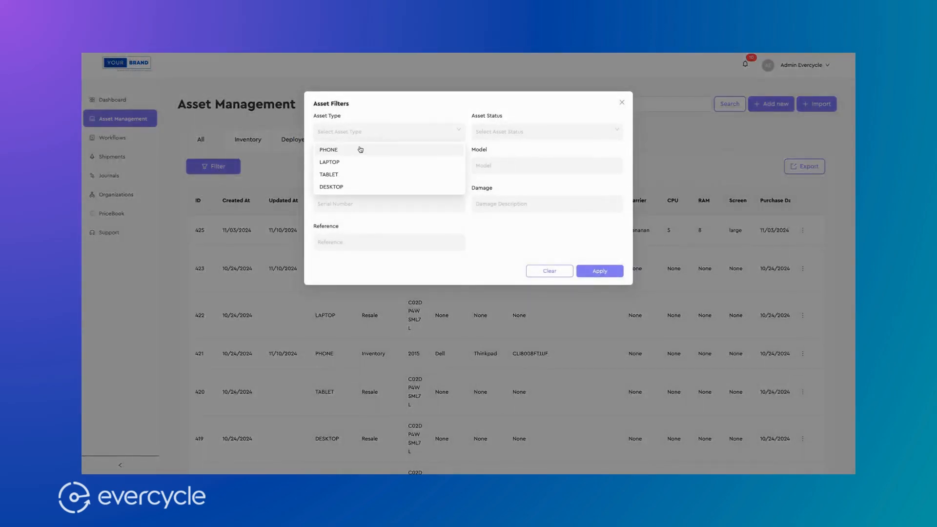
pyautogui.click(340, 175)
pyautogui.click(504, 136)
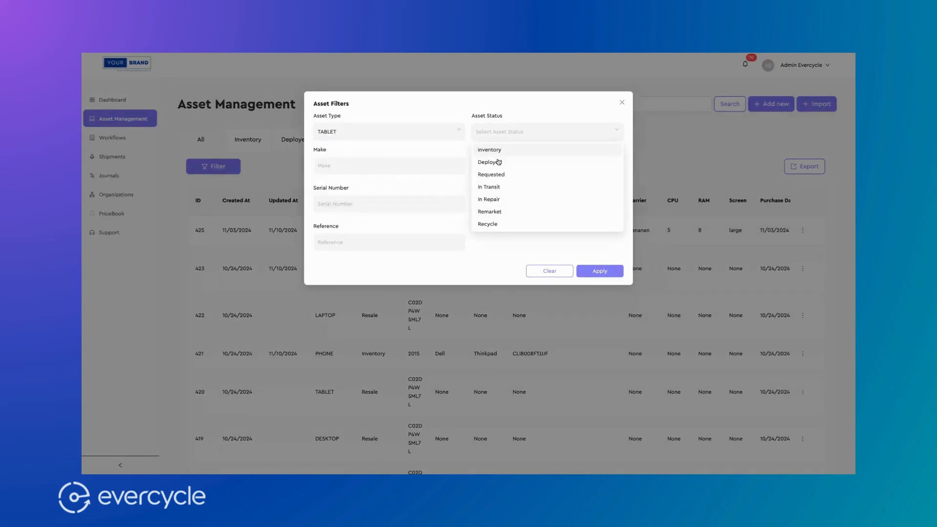
pyautogui.click(499, 162)
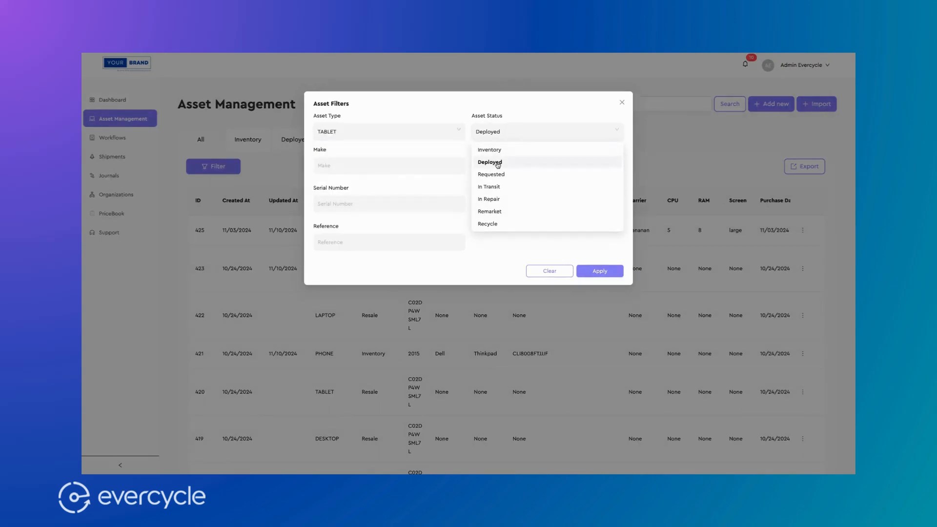
pyautogui.click(411, 173)
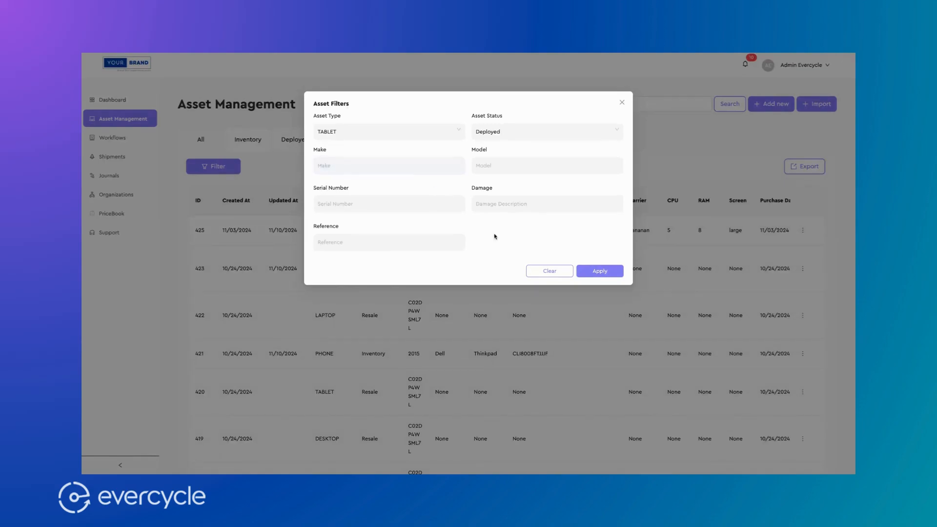
pyautogui.click(588, 270)
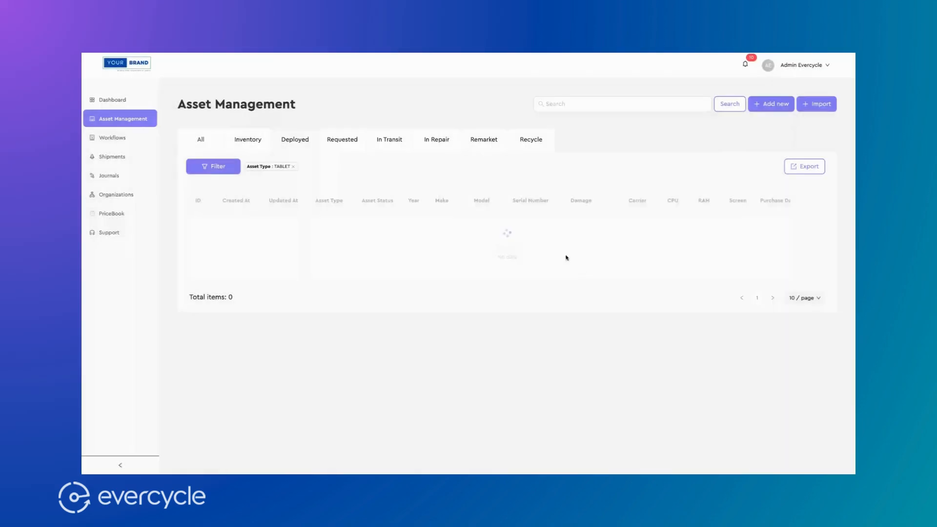
# Remove the asset type filter and look through the location options for the Inventory assets.
pyautogui.click(293, 168)
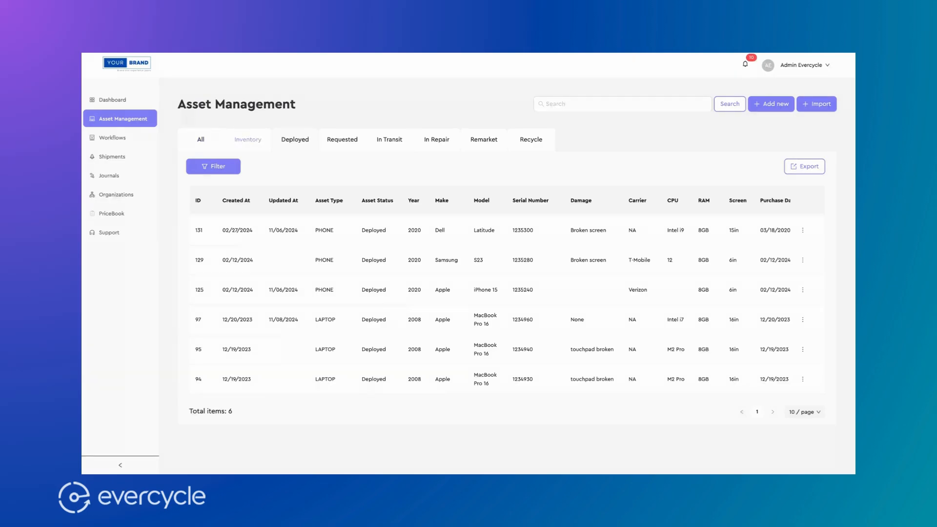
pyautogui.click(248, 140)
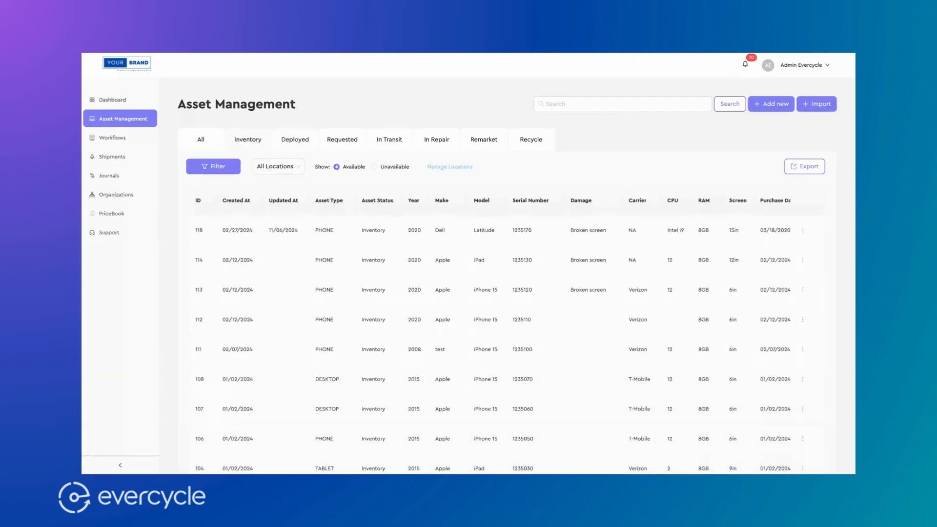
pyautogui.click(278, 166)
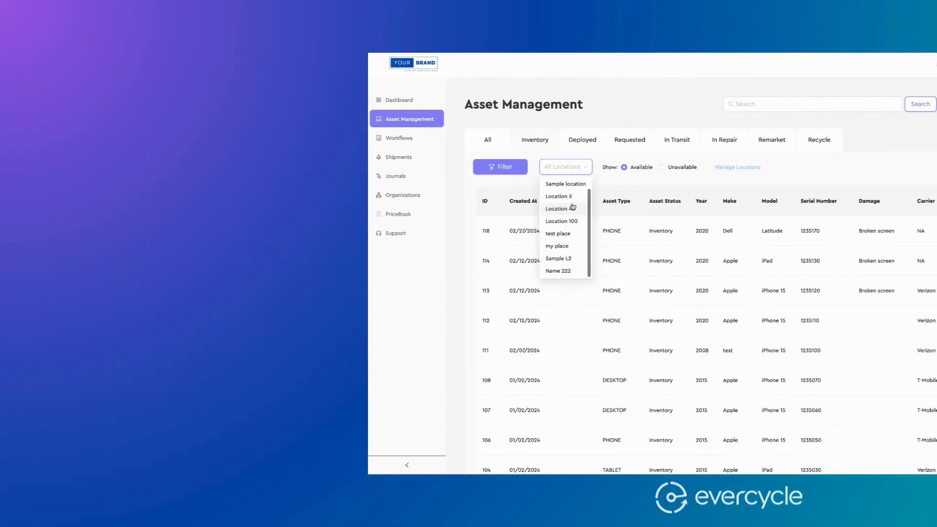
pyautogui.scroll(-1, 334, 207)
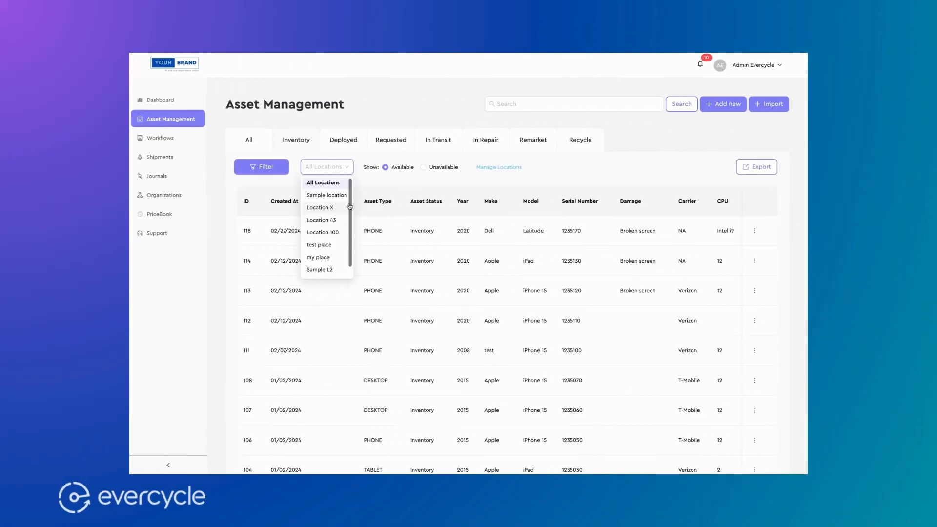
# Open the managed inventory locations and show 10 locations per page.
pyautogui.click(564, 162)
pyautogui.click(503, 171)
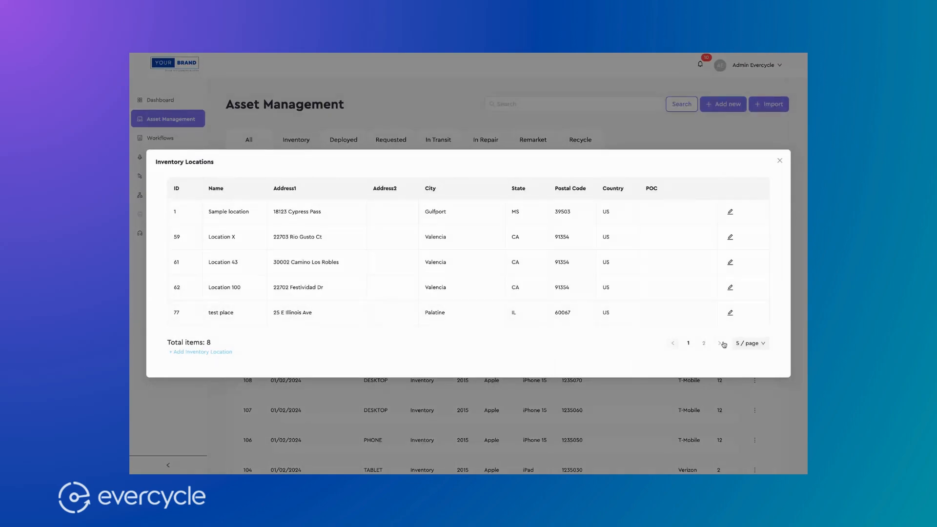
pyautogui.click(704, 343)
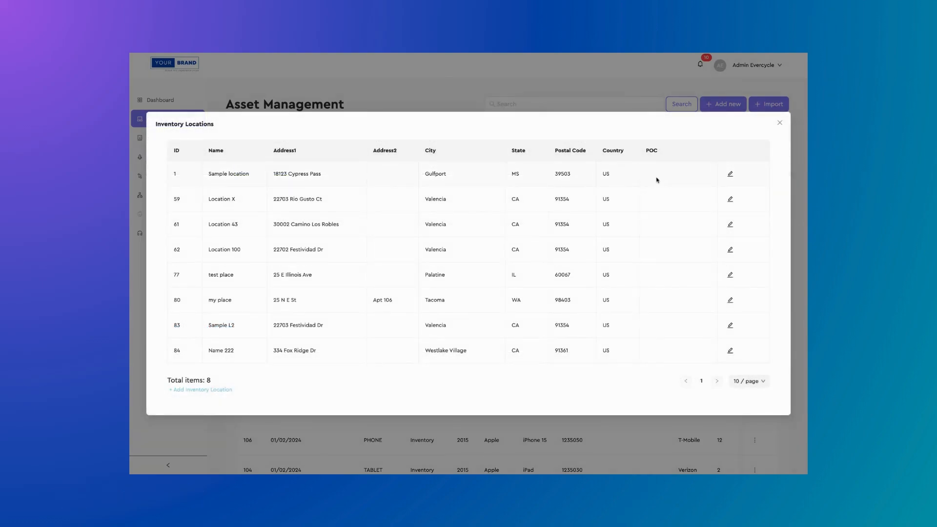
# Start a new inventory location named "location 1" and fill in its address using the suggested street address.
pyautogui.click(199, 389)
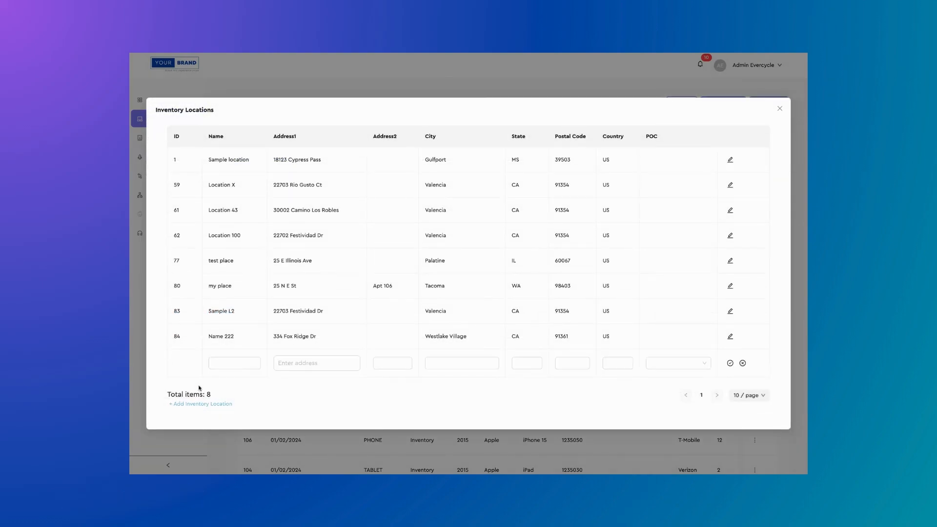
pyautogui.click(238, 363)
pyautogui.write('location 1')
pyautogui.click(305, 363)
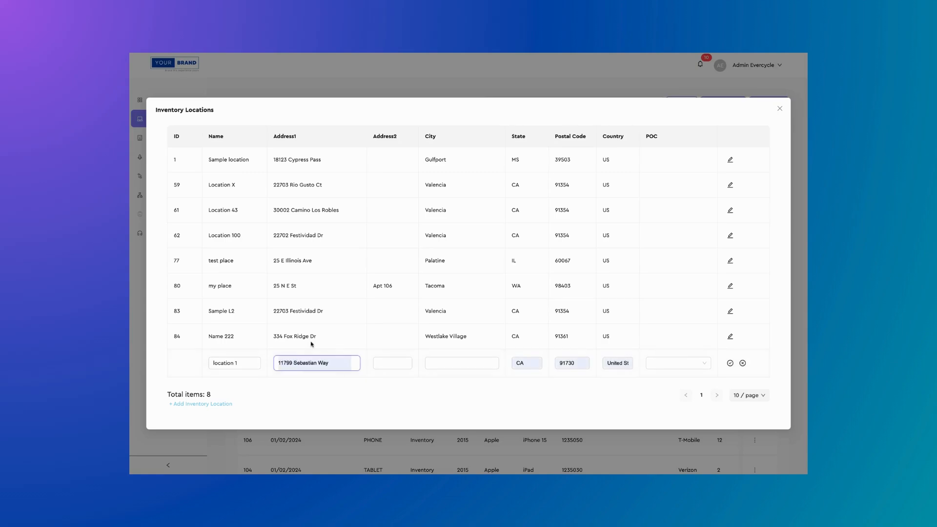
pyautogui.click(311, 344)
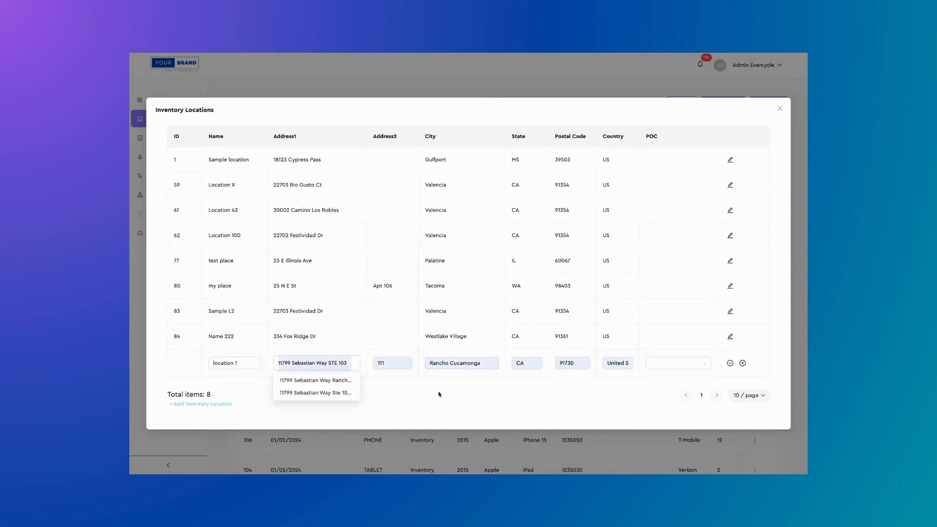
pyautogui.click(336, 379)
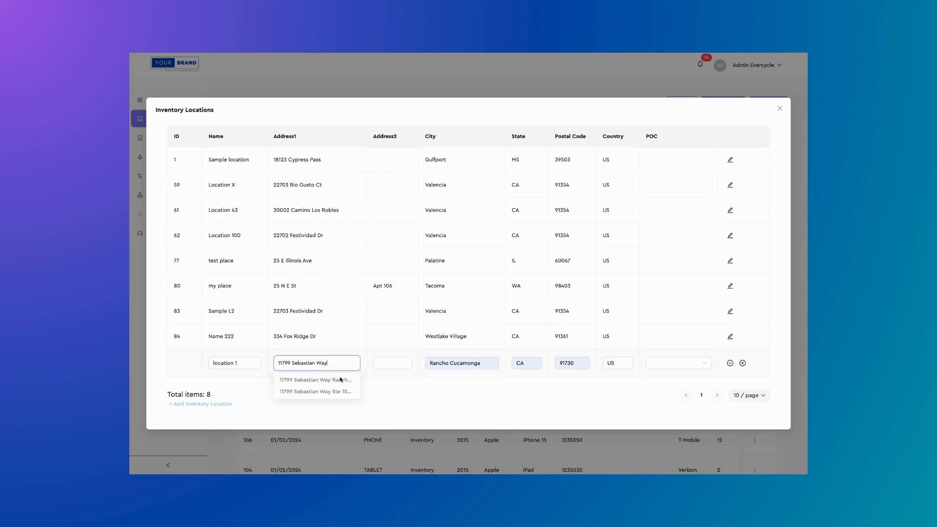
# Assign a point of contact to the new inventory location and save it.
pyautogui.click(675, 365)
pyautogui.click(669, 379)
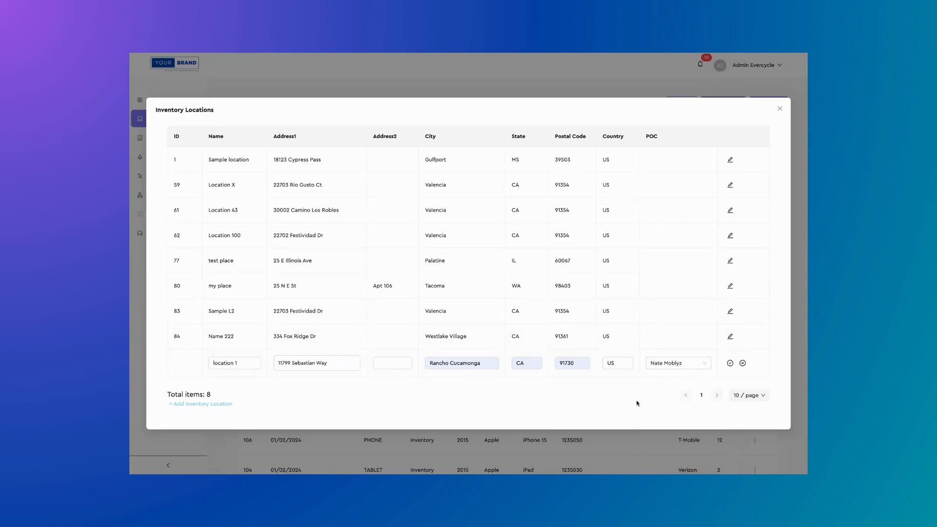
pyautogui.click(730, 363)
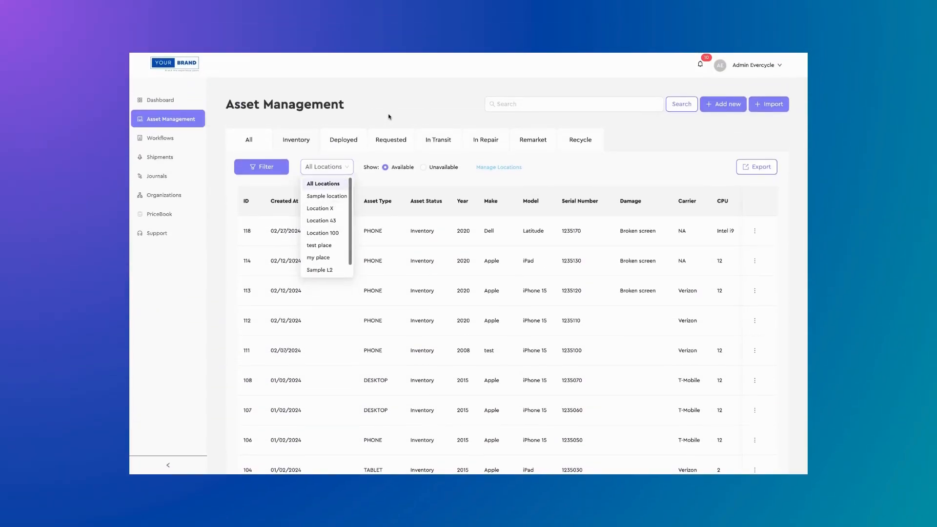
# View the unavailable Inventory assets and switch back to the available ones.
pyautogui.click(389, 116)
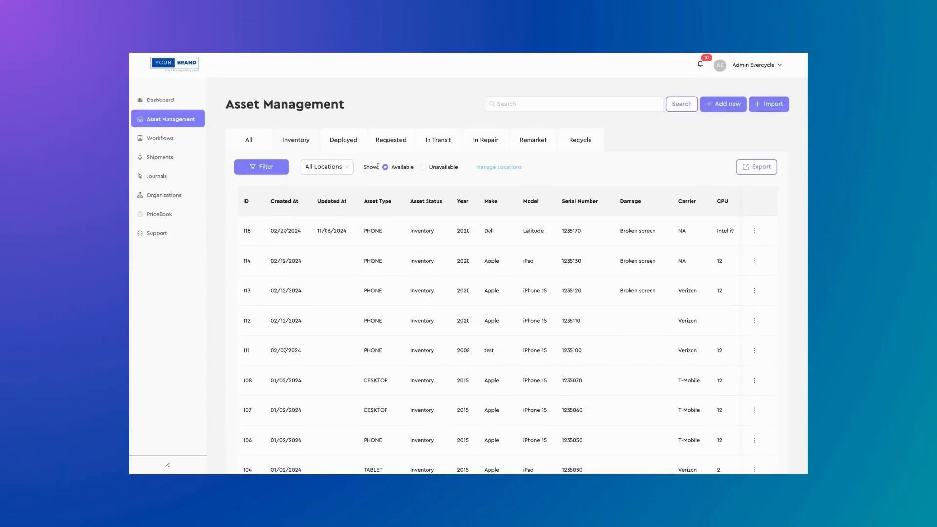
pyautogui.click(423, 167)
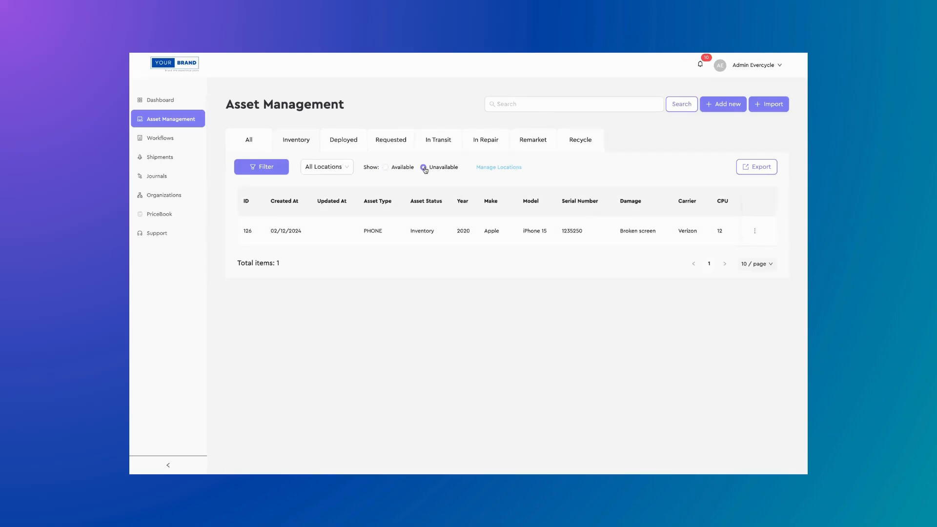
pyautogui.click(385, 168)
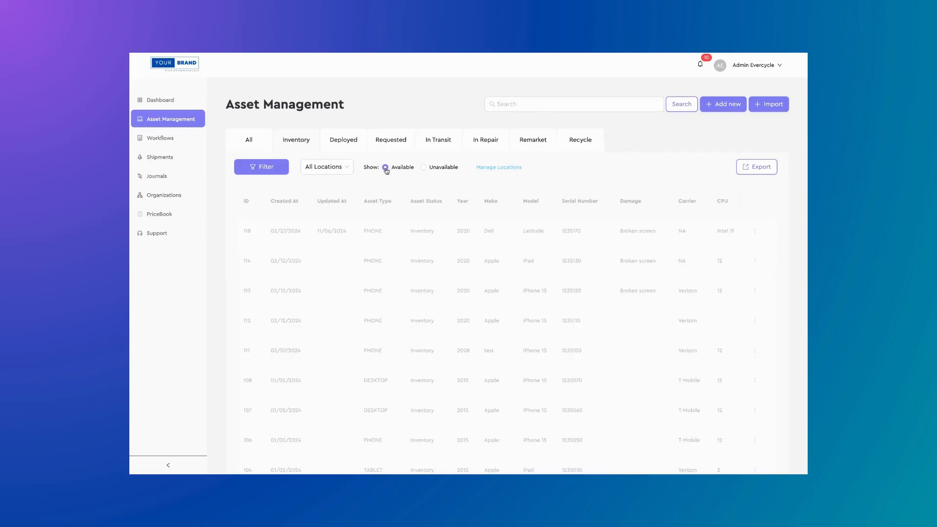
# Open the details of the Dell Latitude with ID 118 and set its organization to Demo MSP.
pyautogui.hscroll(1, 467, 283)
pyautogui.scroll(-2, 616, 162)
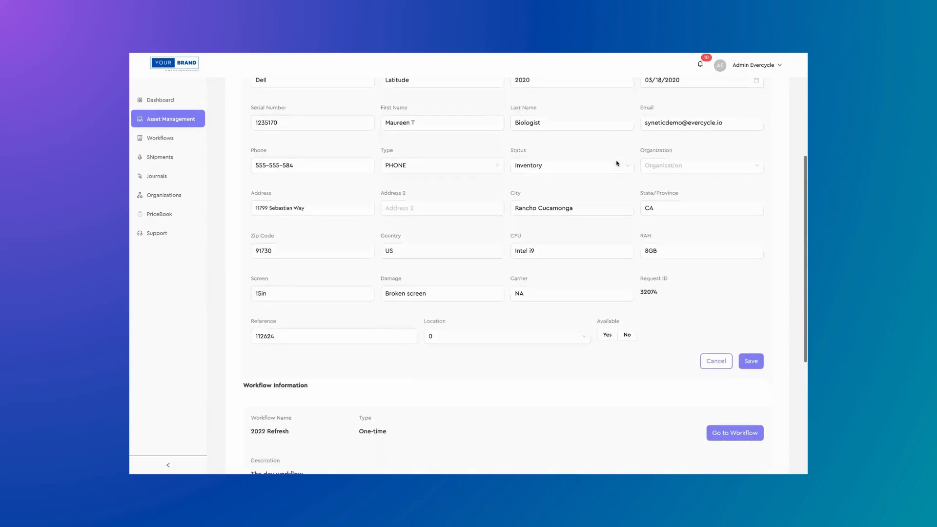
pyautogui.scroll(-2, 617, 164)
pyautogui.scroll(2, 634, 163)
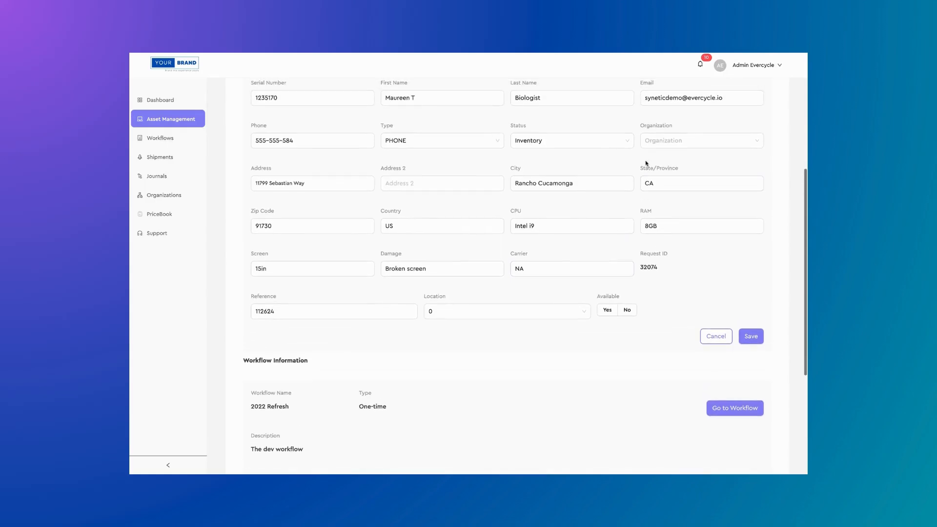
pyautogui.click(672, 142)
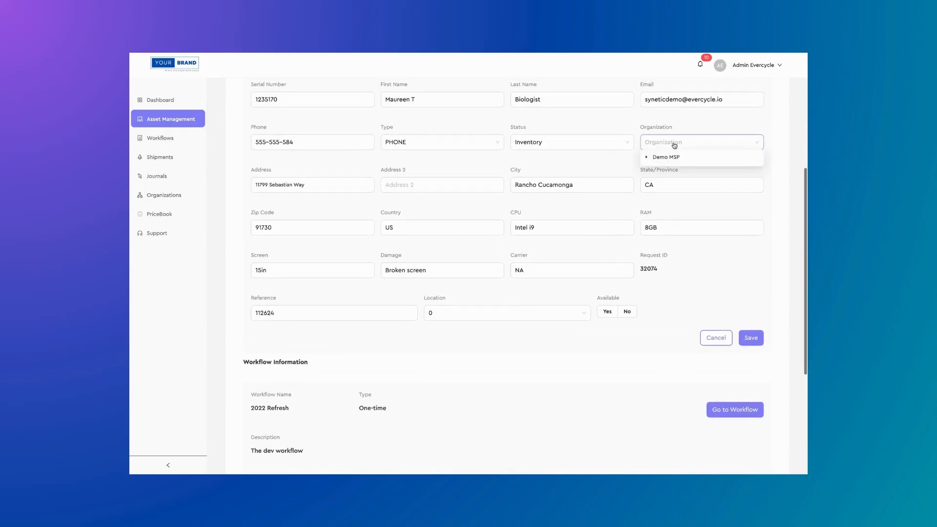
pyautogui.click(647, 160)
pyautogui.click(670, 159)
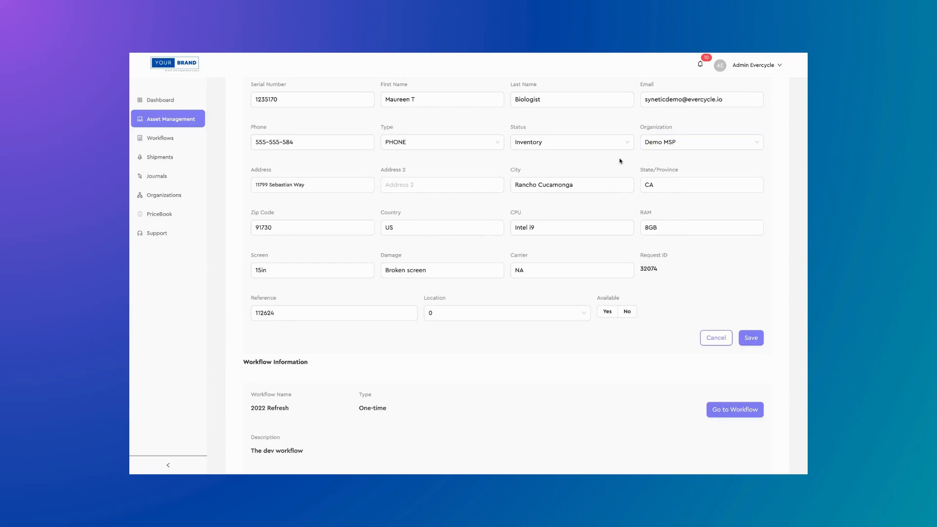
# Set the asset's location to "location 1" and its availability to Yes.
pyautogui.click(564, 315)
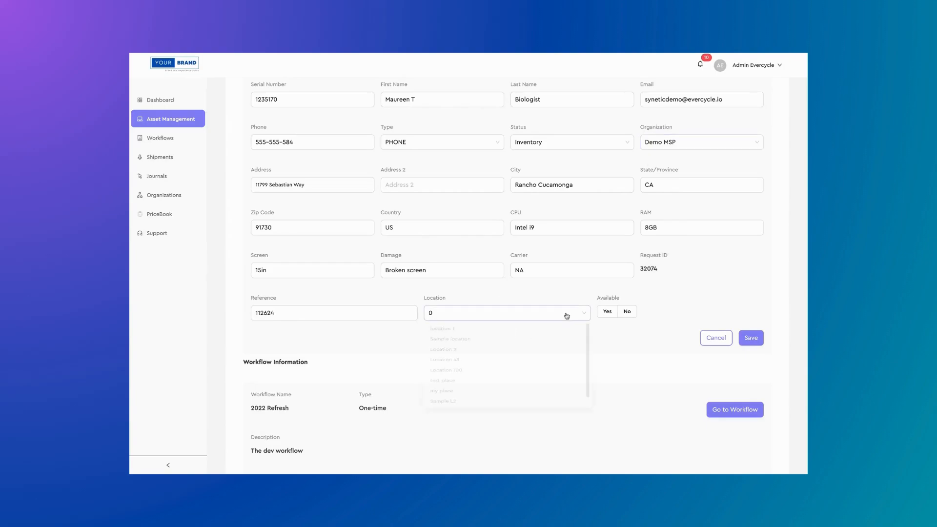
pyautogui.click(461, 329)
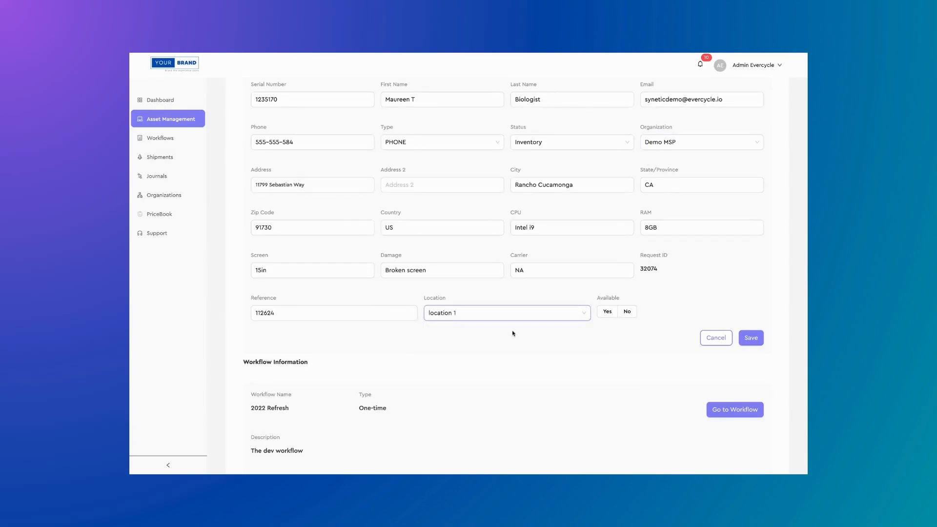
pyautogui.click(608, 312)
pyautogui.scroll(-1, 603, 339)
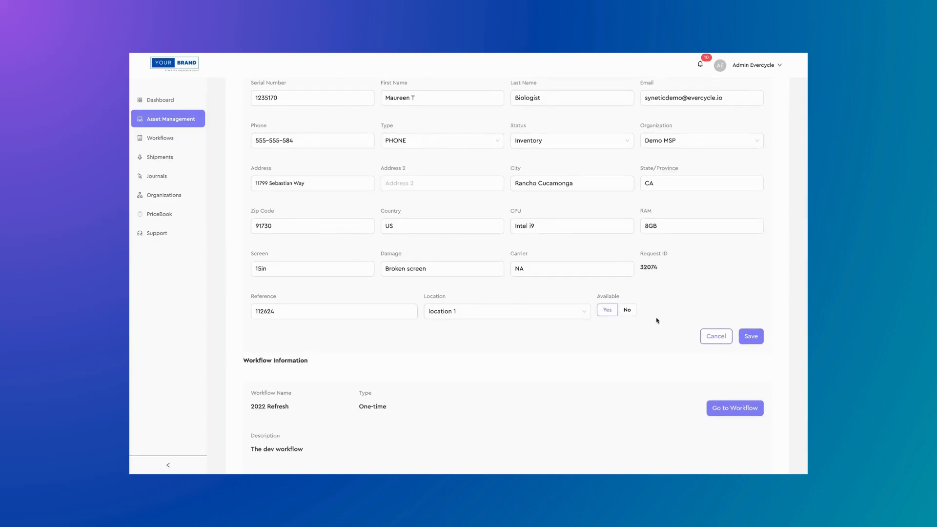
pyautogui.scroll(1, 681, 292)
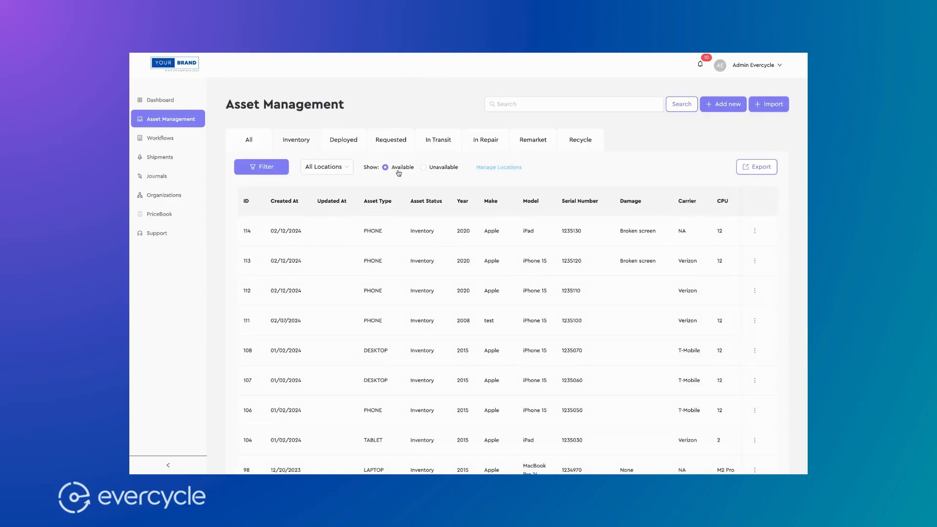
# Check the Inventory list by availability and look through its location filter options.
pyautogui.click(423, 167)
pyautogui.click(385, 167)
pyautogui.click(323, 167)
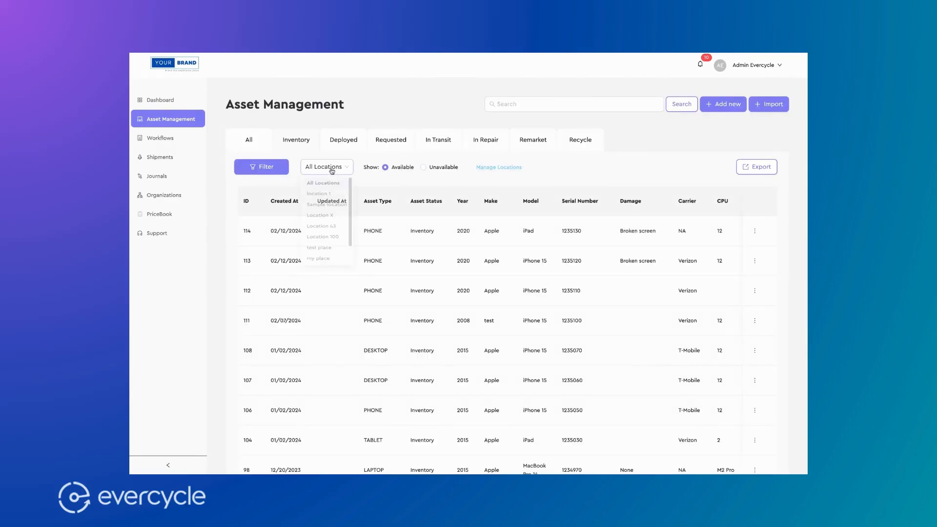
pyautogui.click(373, 129)
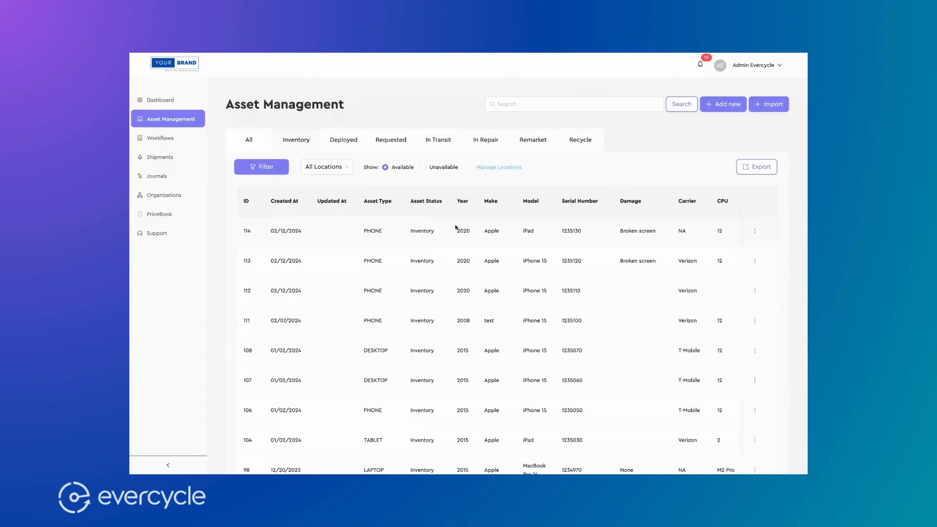
# Start deploying the Apple iPad with ID 114 using the South Carolina Headquarters workflow.
pyautogui.hscroll(6, 456, 226)
pyautogui.click(755, 231)
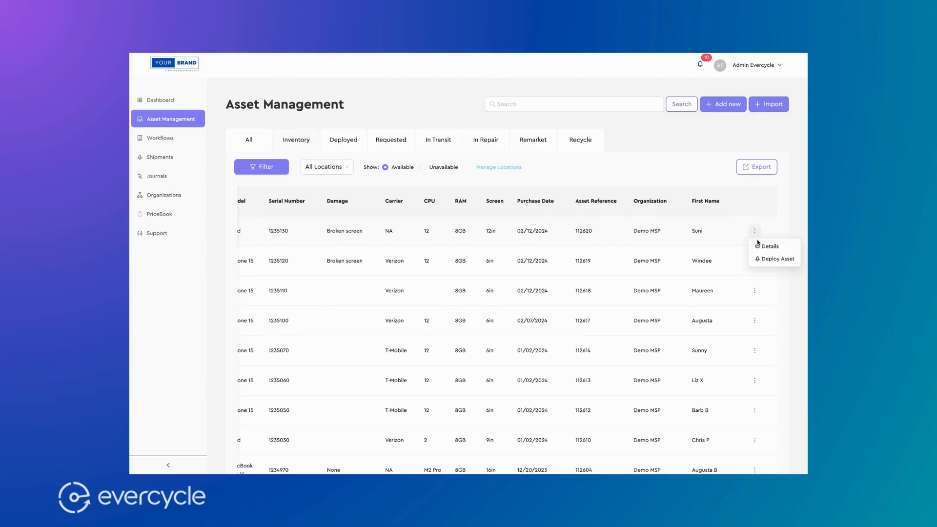
pyautogui.click(778, 259)
pyautogui.click(418, 288)
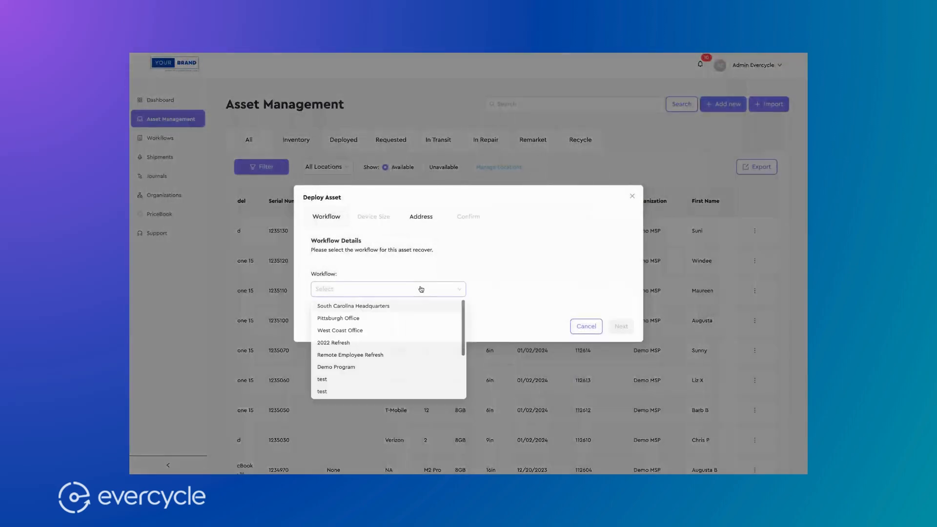
pyautogui.click(389, 304)
pyautogui.click(621, 326)
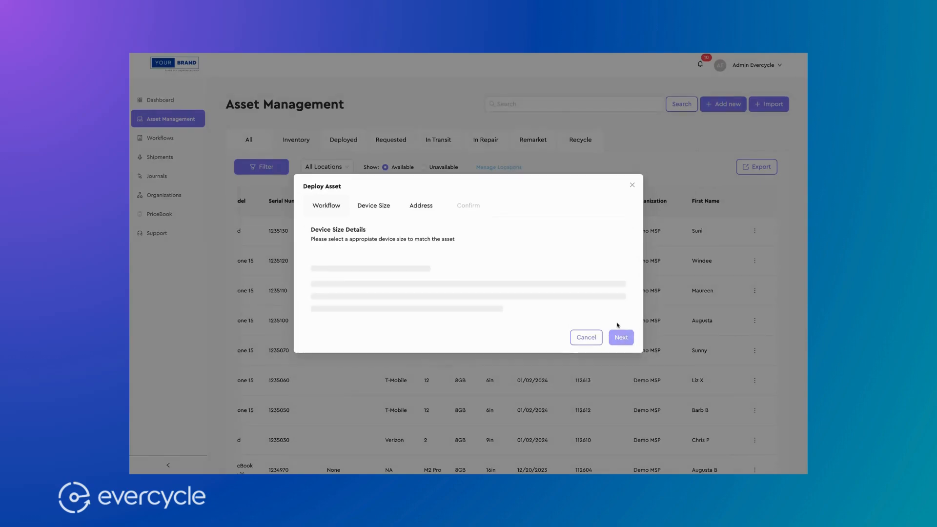
# Set the device size to Standard and fill in the recipient's contact details and validated address.
pyautogui.click(347, 292)
pyautogui.click(340, 319)
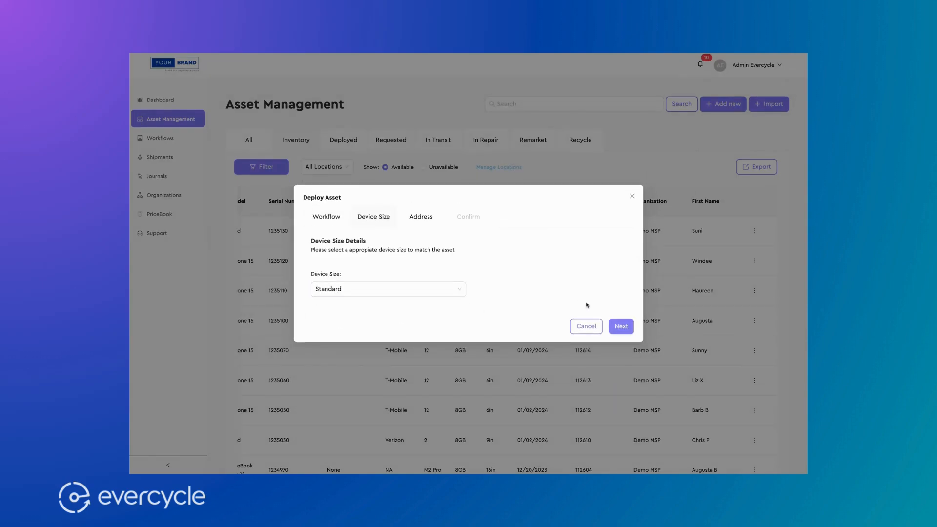
pyautogui.click(621, 326)
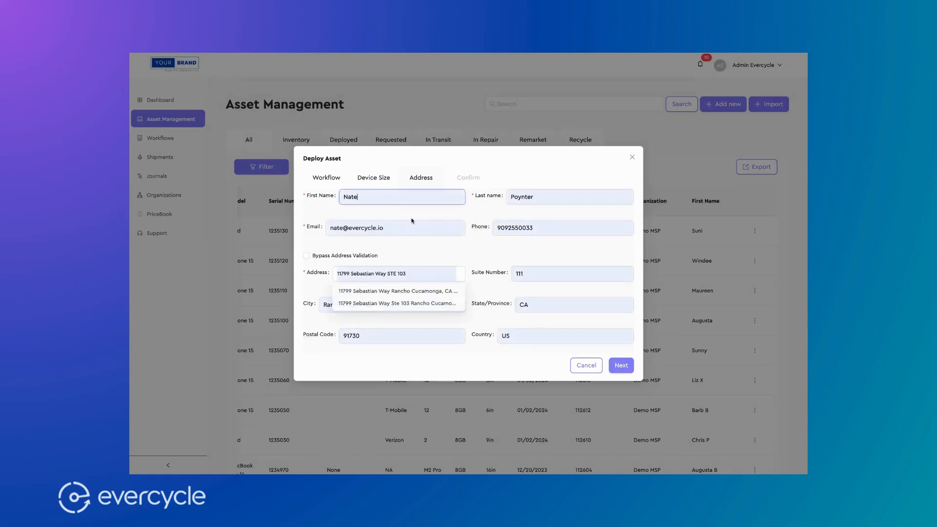
pyautogui.click(427, 292)
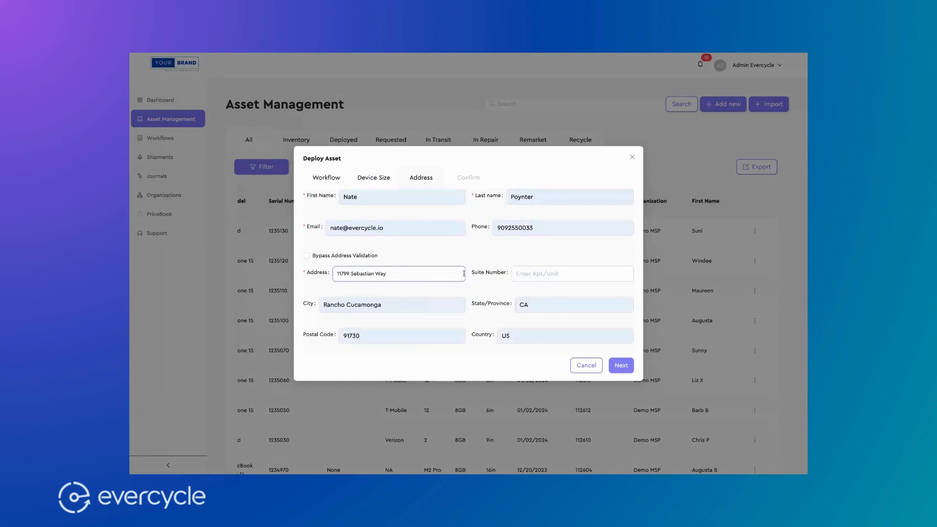
pyautogui.click(615, 365)
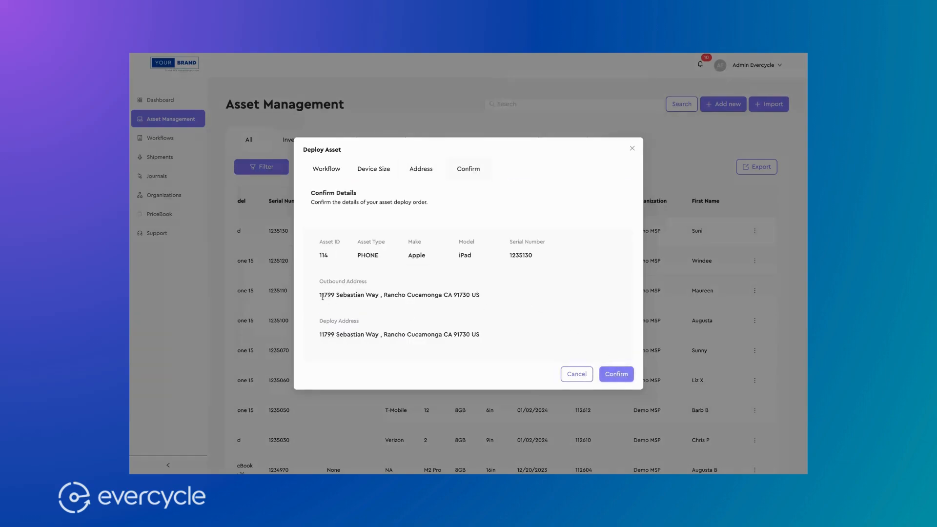
# Review the outbound address and confirm the deploy order, and show the Requested assets.
pyautogui.moveTo(323, 296); pyautogui.dragTo(437, 294)
pyautogui.click(439, 295)
pyautogui.click(616, 374)
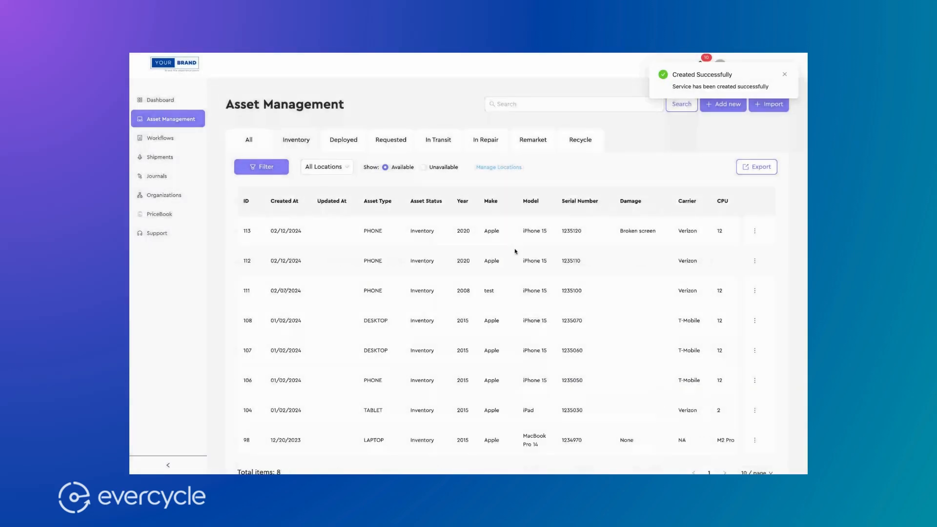
pyautogui.click(784, 75)
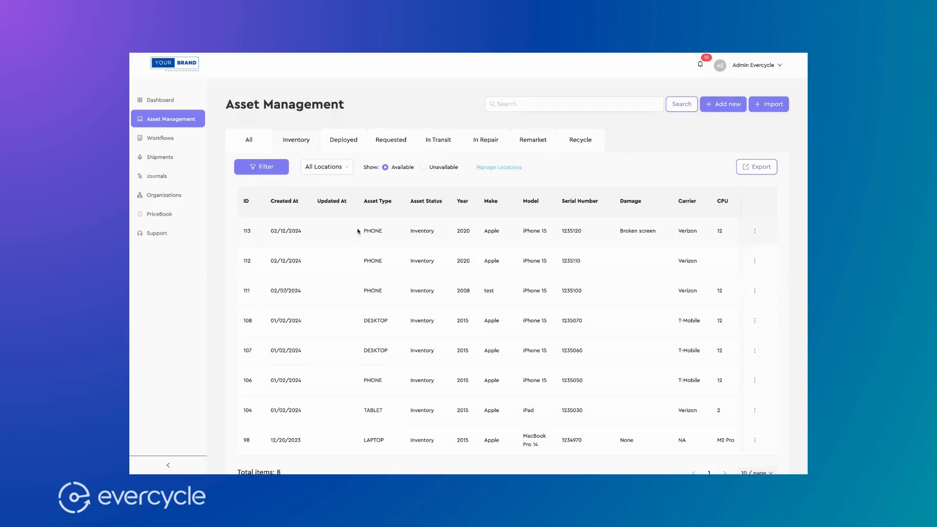
pyautogui.click(391, 141)
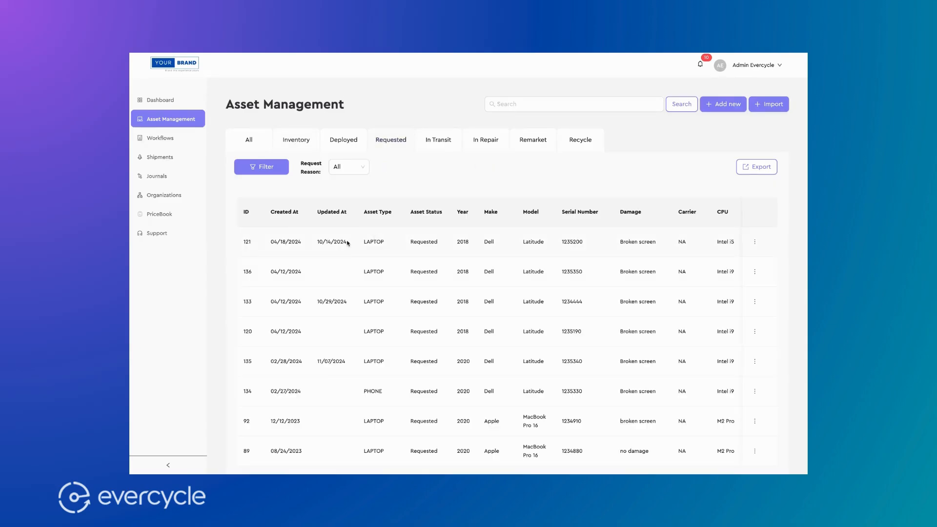
# Look over the remaining columns of the Requested assets and open the South Carolina Headquarters workflow.
pyautogui.hscroll(10, 471, 246)
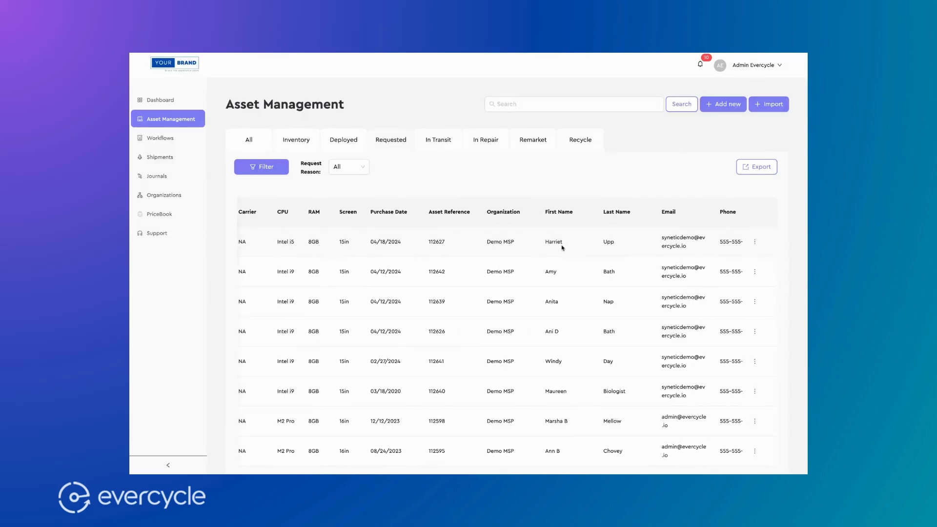
pyautogui.hscroll(-10, 563, 248)
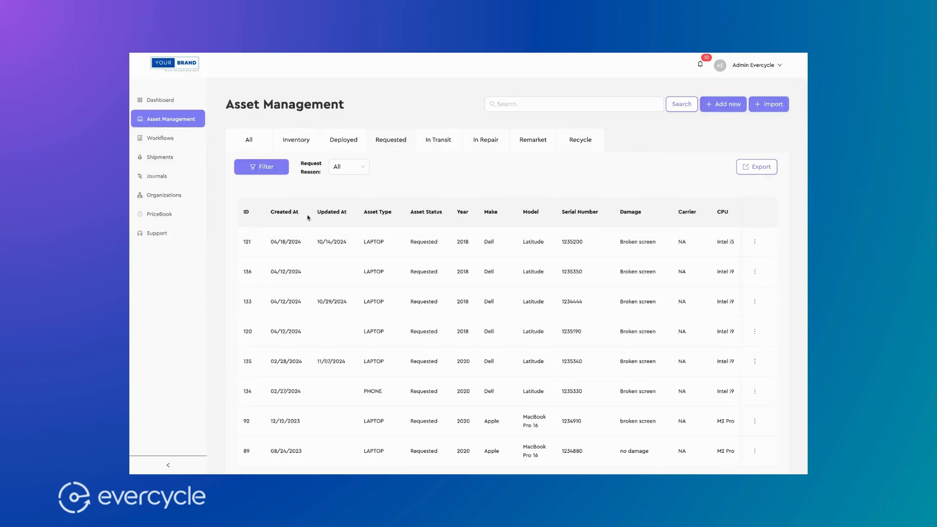
pyautogui.click(149, 139)
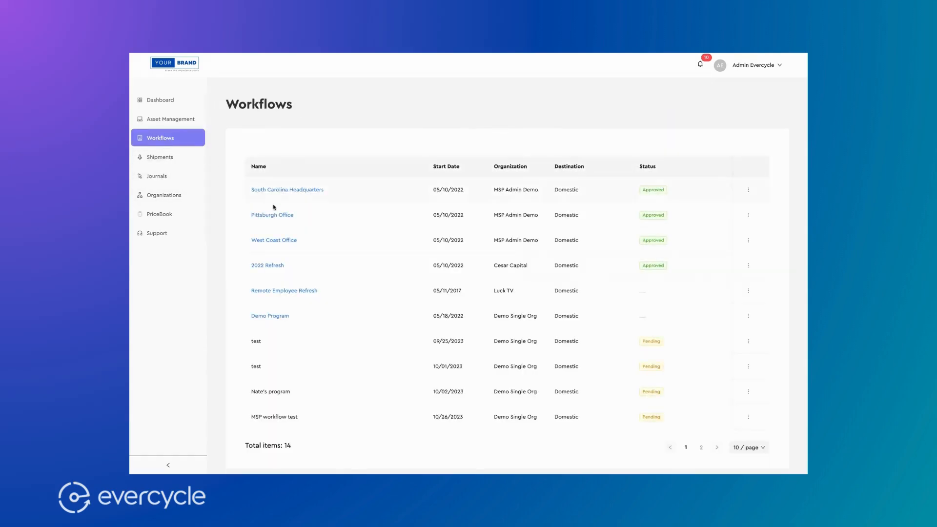
pyautogui.click(311, 190)
# Look through the workflow's service orders and view the information of the newest order.
pyautogui.scroll(-3, 428, 293)
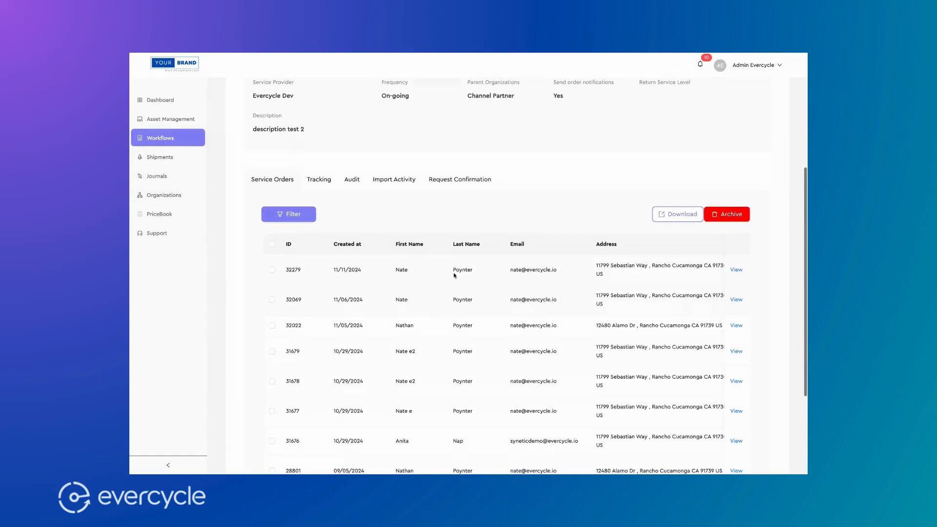
pyautogui.hscroll(3, 595, 280)
pyautogui.hscroll(-10, 377, 287)
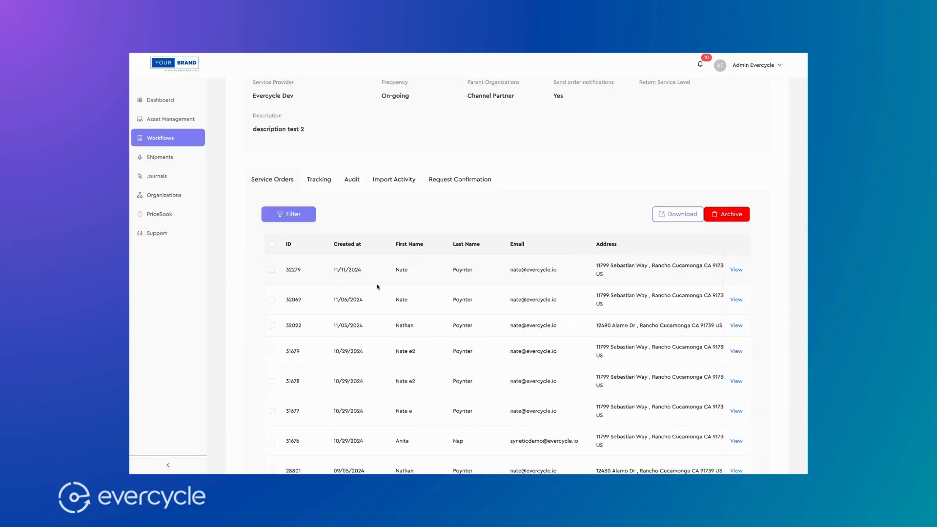
pyautogui.click(737, 270)
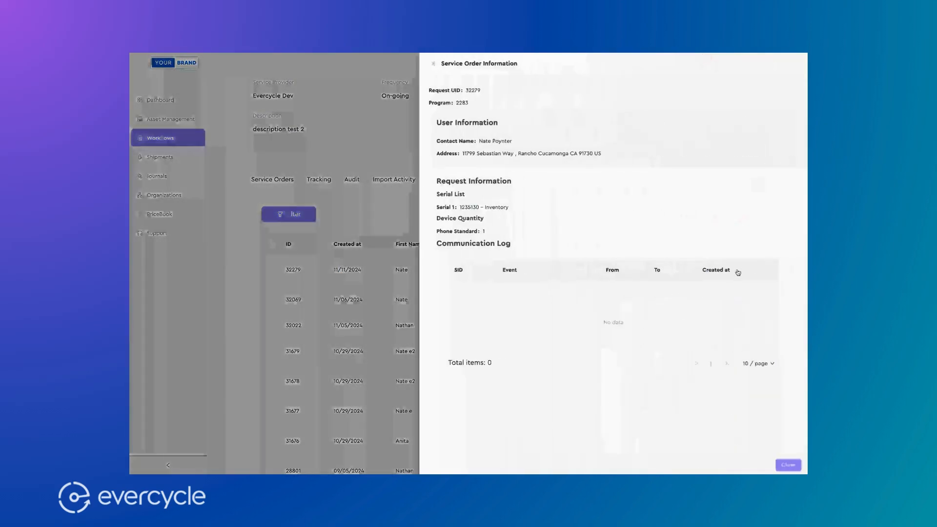
pyautogui.click(387, 193)
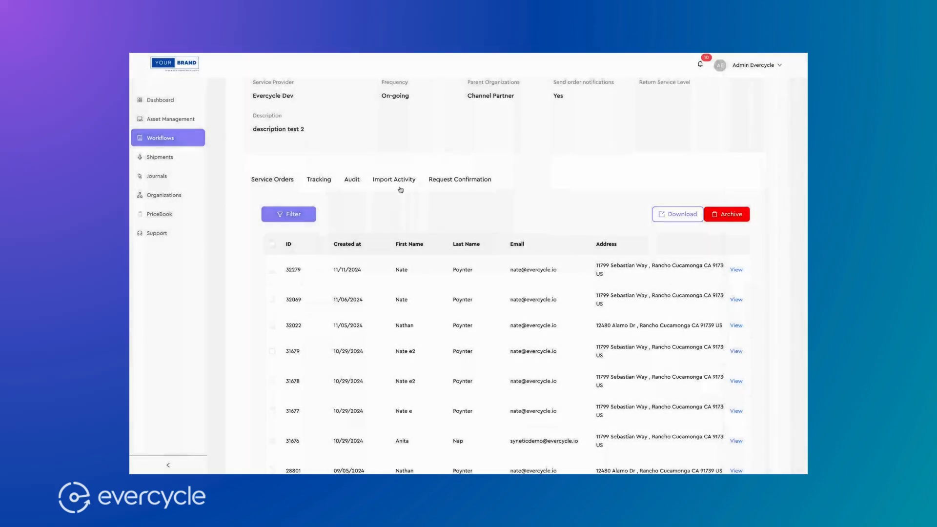
# Review the tracking records of the South Carolina Headquarters workflow.
pyautogui.scroll(2, 387, 193)
pyautogui.click(325, 254)
pyautogui.scroll(-2, 477, 241)
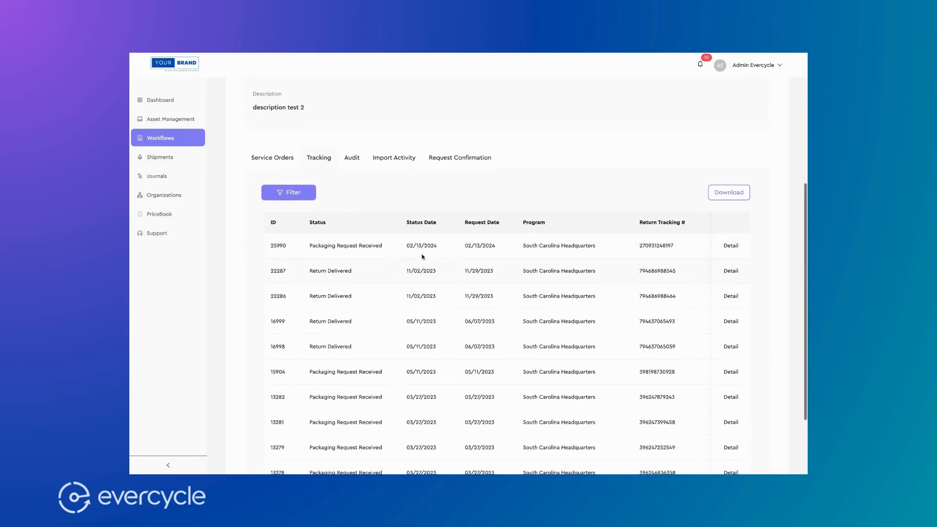
pyautogui.scroll(3, 422, 257)
# Look through the Shipments list, including its packages and shipping label columns.
pyautogui.click(168, 158)
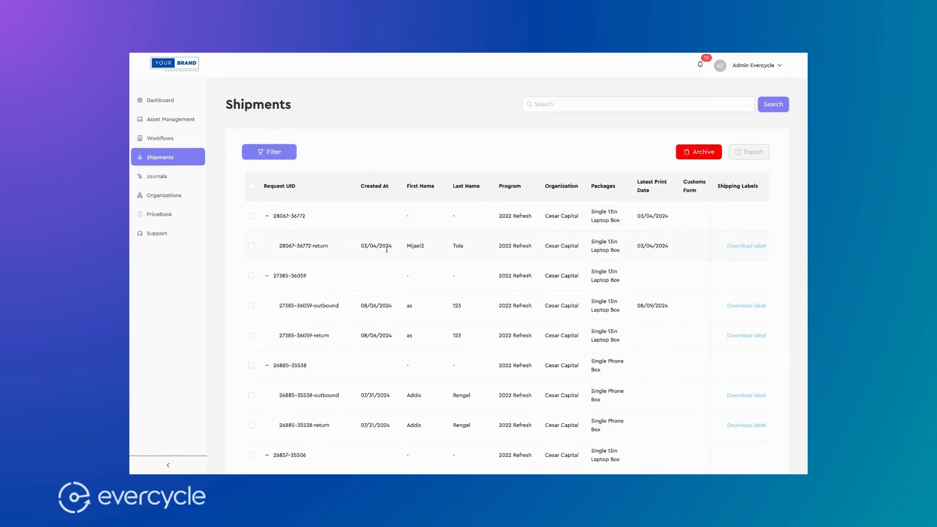
pyautogui.scroll(-1, 390, 254)
pyautogui.scroll(1, 420, 260)
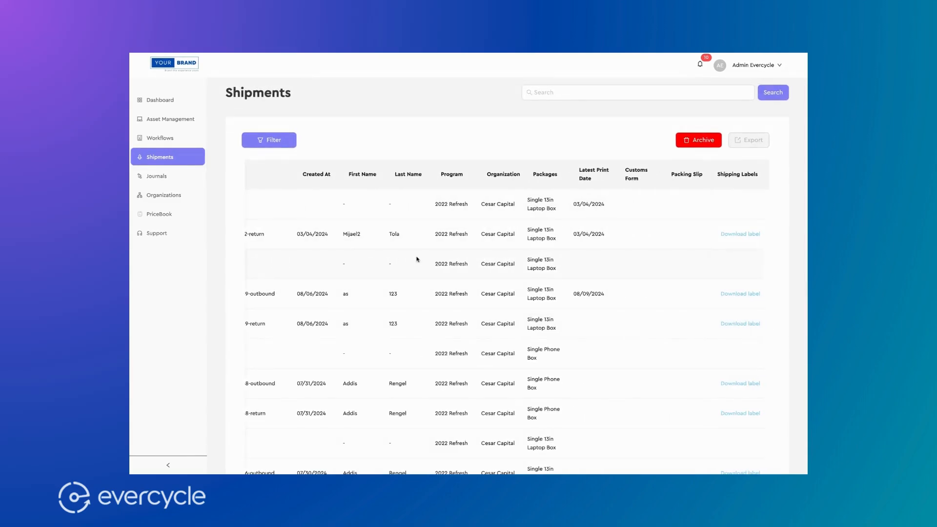
# Return to the workflow list and reopen the South Carolina Headquarters workflow.
pyautogui.click(166, 141)
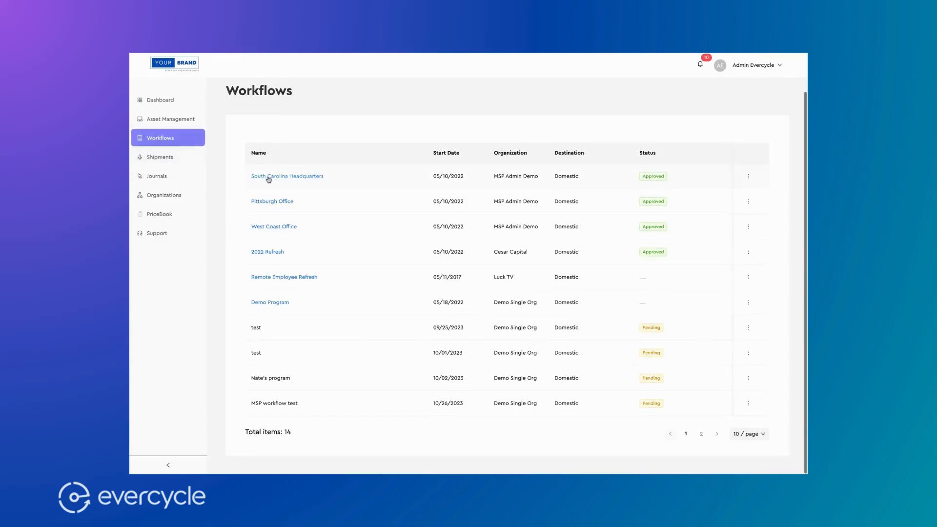
pyautogui.click(268, 179)
pyautogui.scroll(-1, 457, 295)
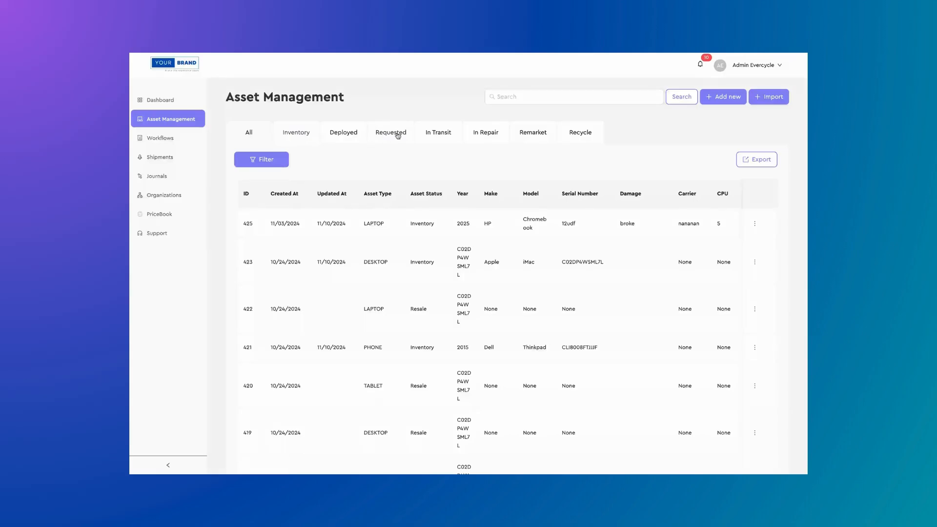
# Filter the Requested assets by the request reason Deploy.
pyautogui.click(391, 132)
pyautogui.click(349, 159)
pyautogui.click(351, 188)
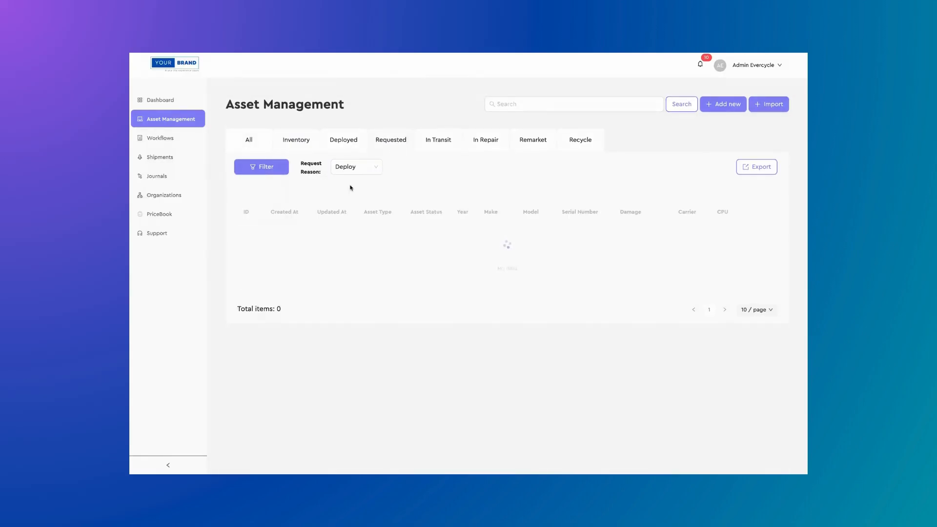
# Open the details of the Samsung S23 with ID 116 and make its device information editable.
pyautogui.click(754, 242)
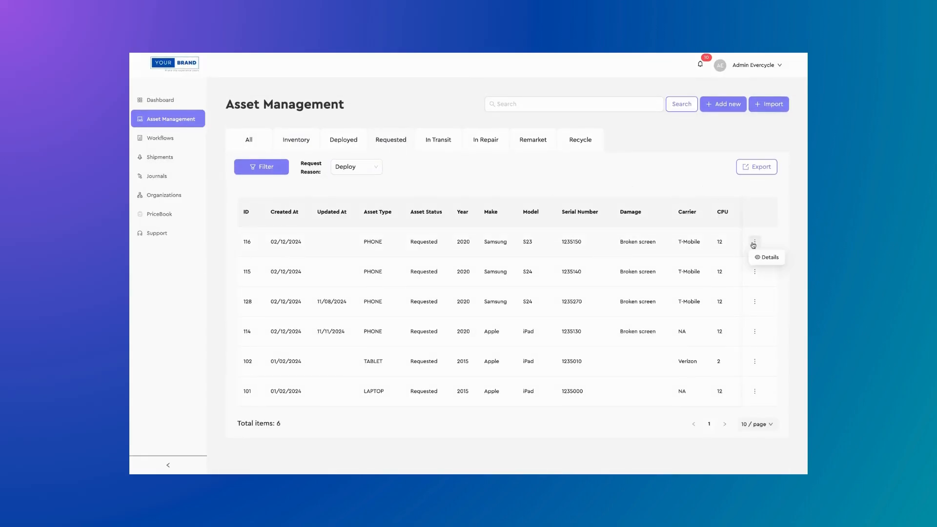
pyautogui.click(765, 259)
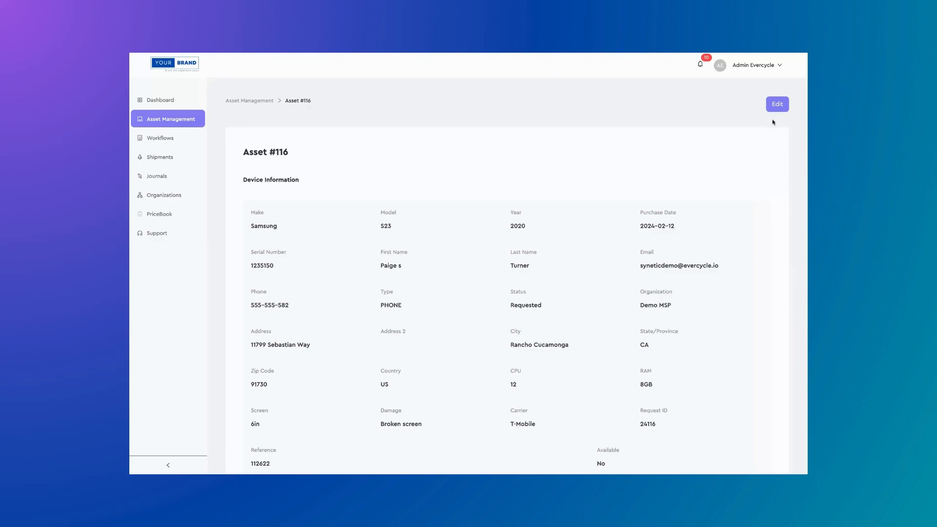
pyautogui.scroll(-1, 778, 111)
pyautogui.scroll(-1, 572, 295)
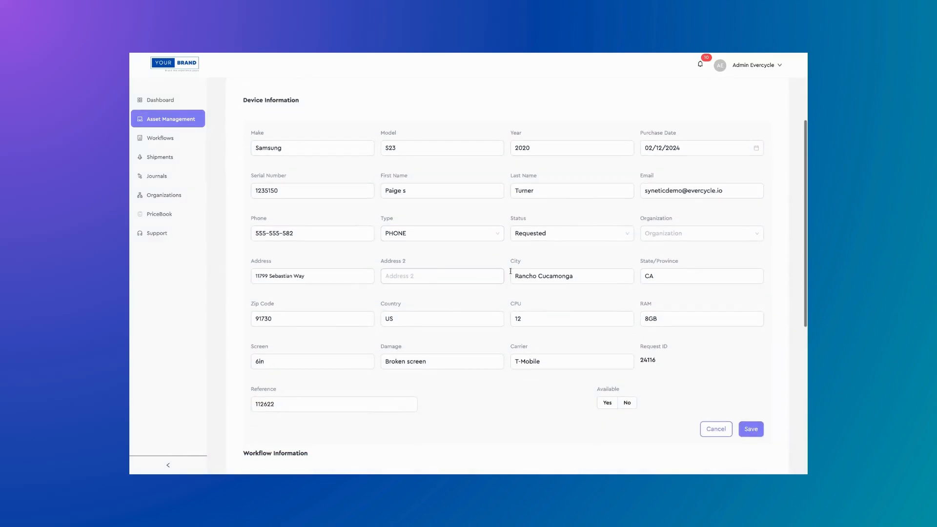
pyautogui.scroll(-1, 610, 302)
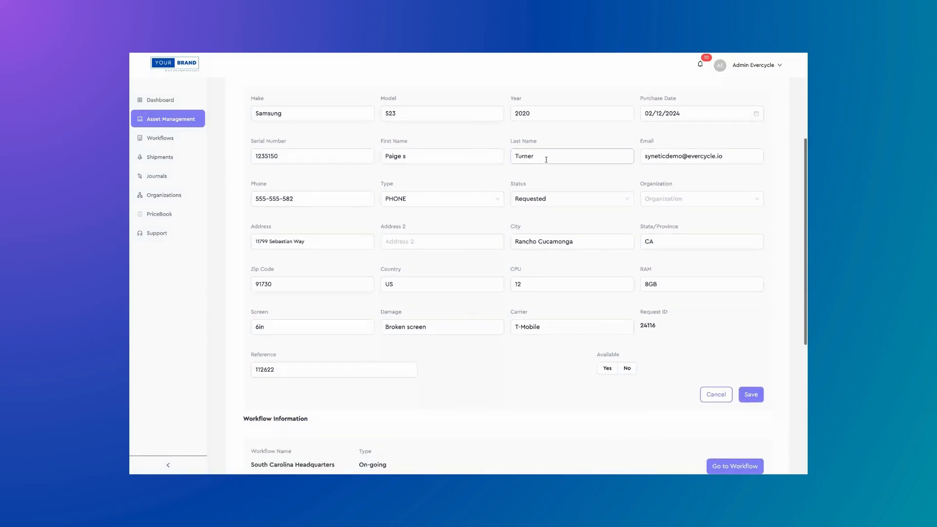
# Set the asset's status to Deployed, its organization to Demo MSP and its availability to No.
pyautogui.click(543, 205)
pyautogui.click(533, 227)
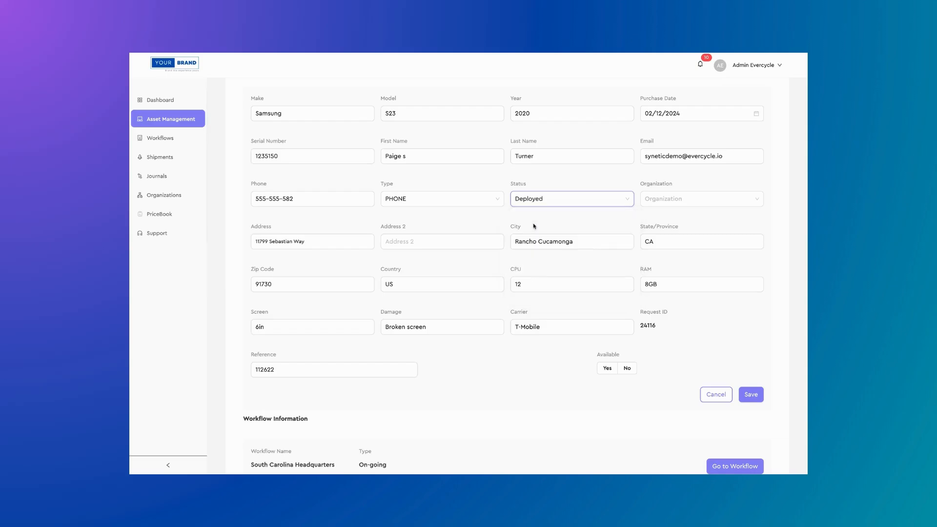
pyautogui.click(663, 204)
pyautogui.click(654, 222)
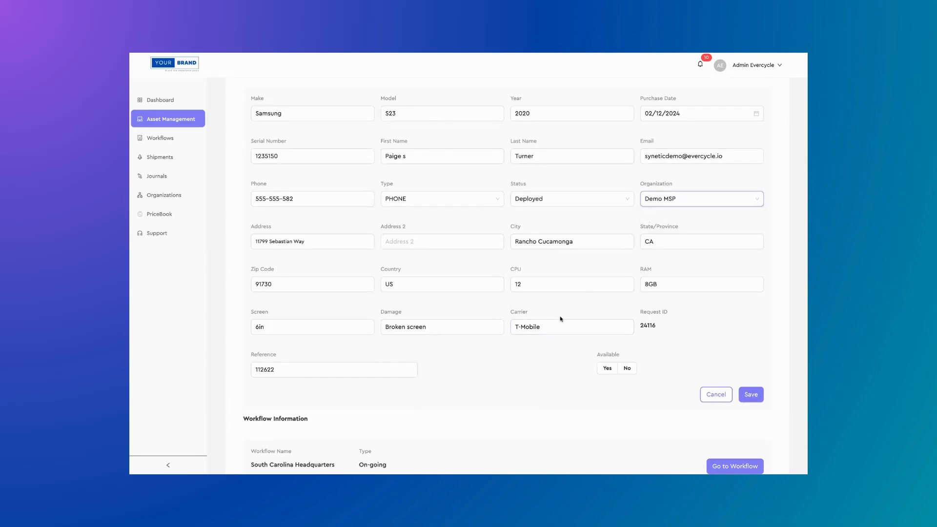
pyautogui.click(626, 367)
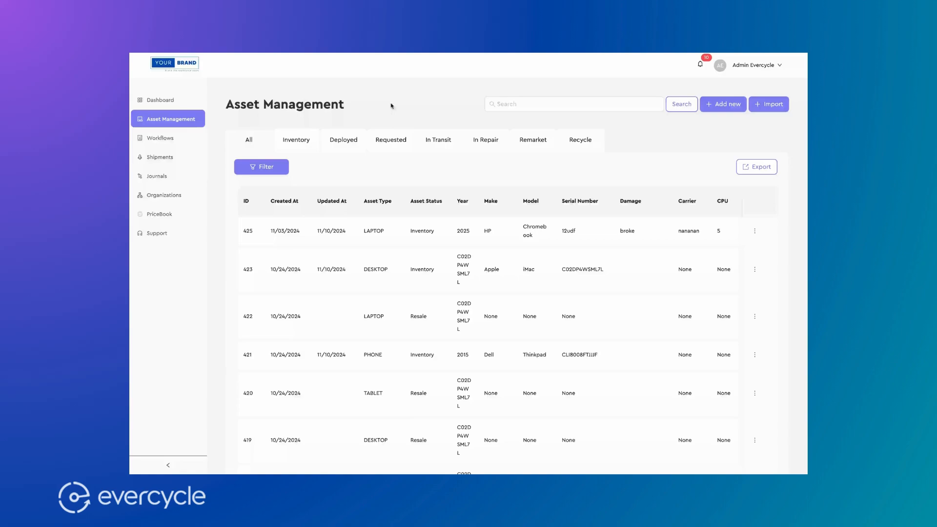
# Start retrieving the deployed Dell Latitude with ID 131 using the South Carolina Headquarters workflow.
pyautogui.click(346, 140)
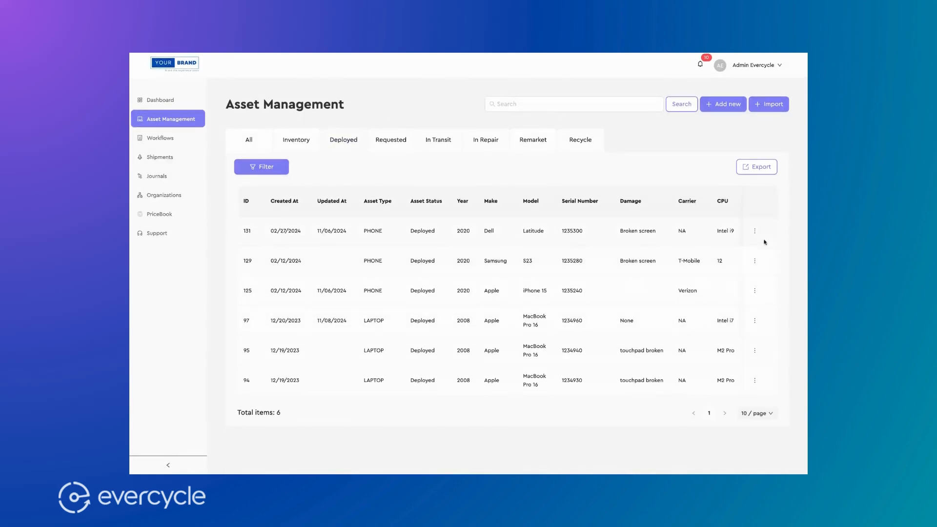
pyautogui.click(757, 233)
pyautogui.click(763, 259)
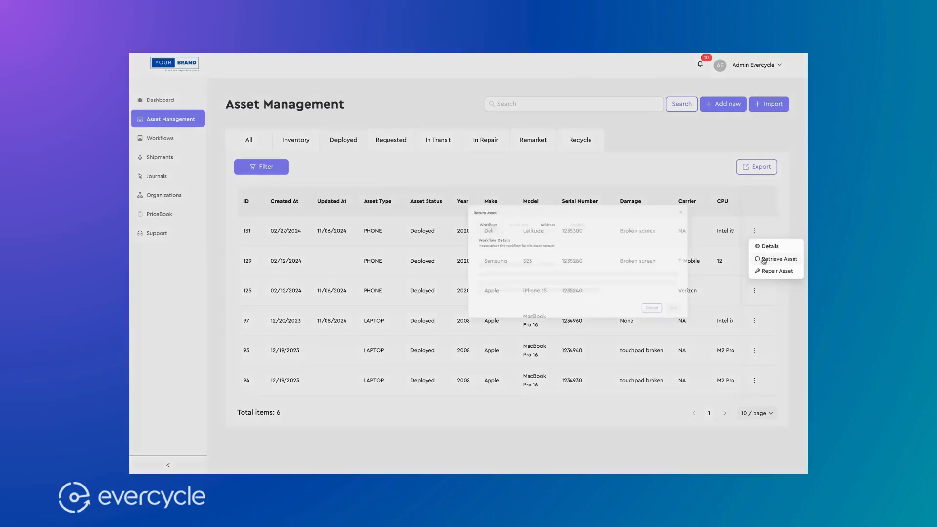
pyautogui.click(393, 289)
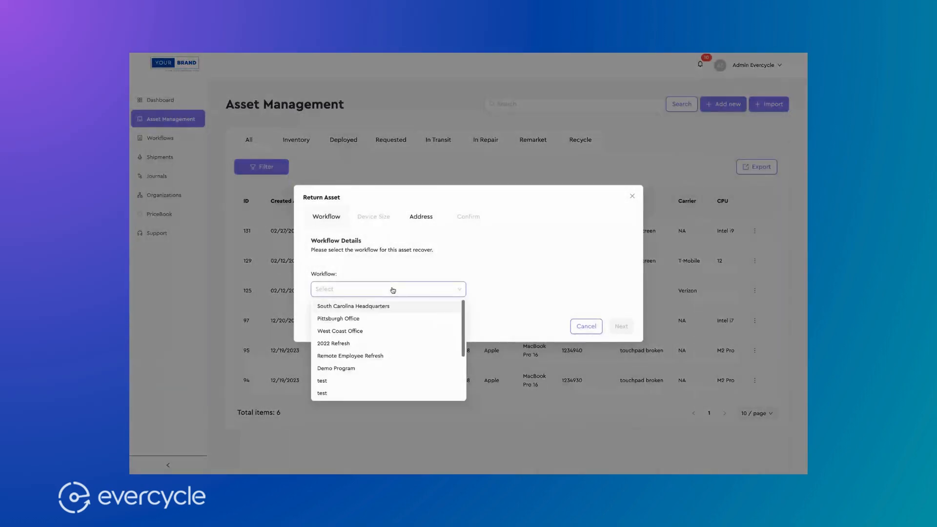
pyautogui.click(380, 308)
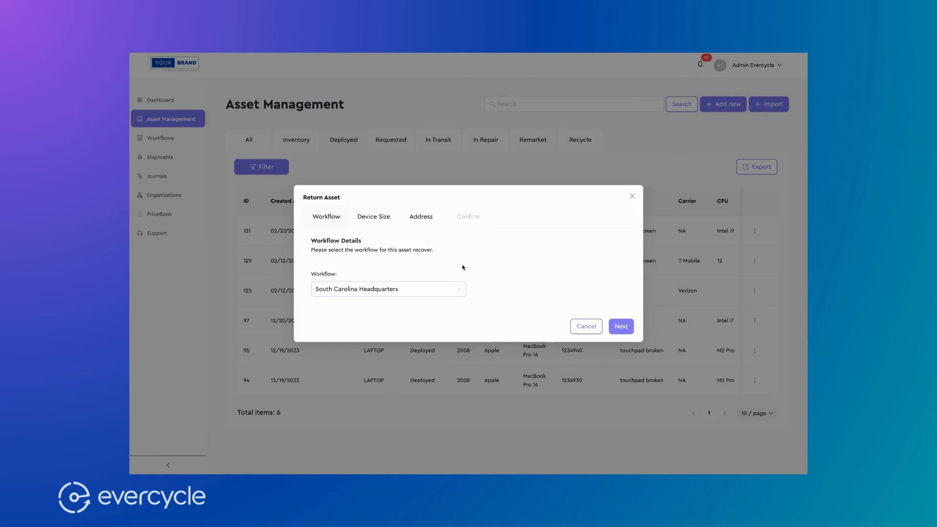
pyautogui.click(629, 328)
# Set the device size of the asset return to Standard and proceed to the address details.
pyautogui.click(460, 292)
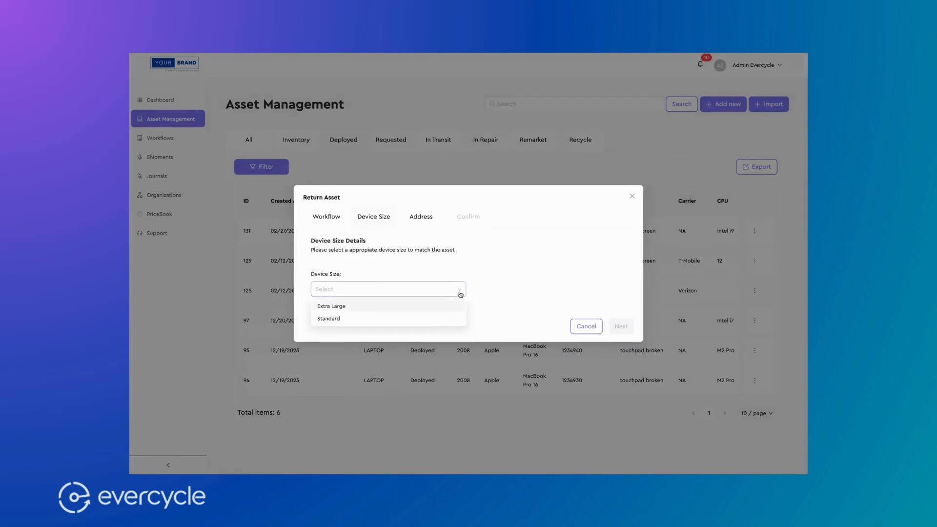
pyautogui.click(431, 318)
pyautogui.click(621, 326)
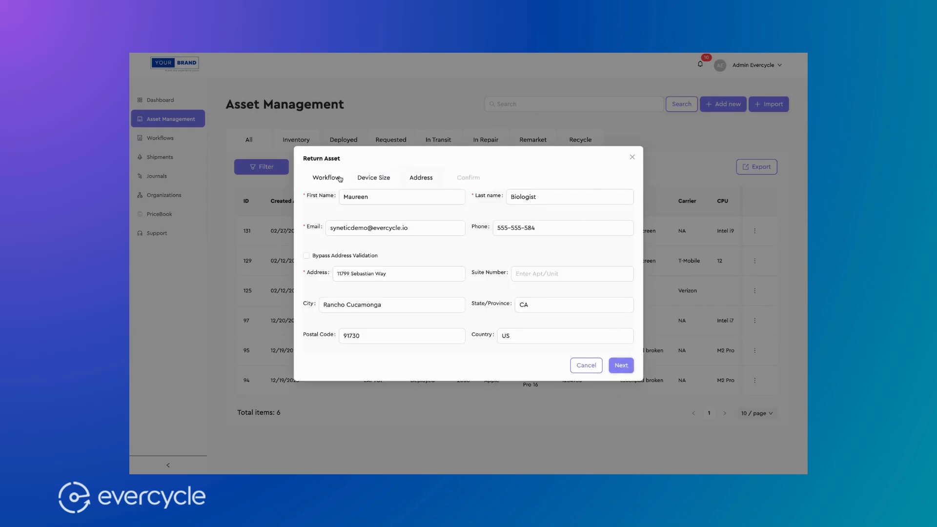
# Check the return contact's details and address, and confirm the asset return order.
pyautogui.click(387, 195)
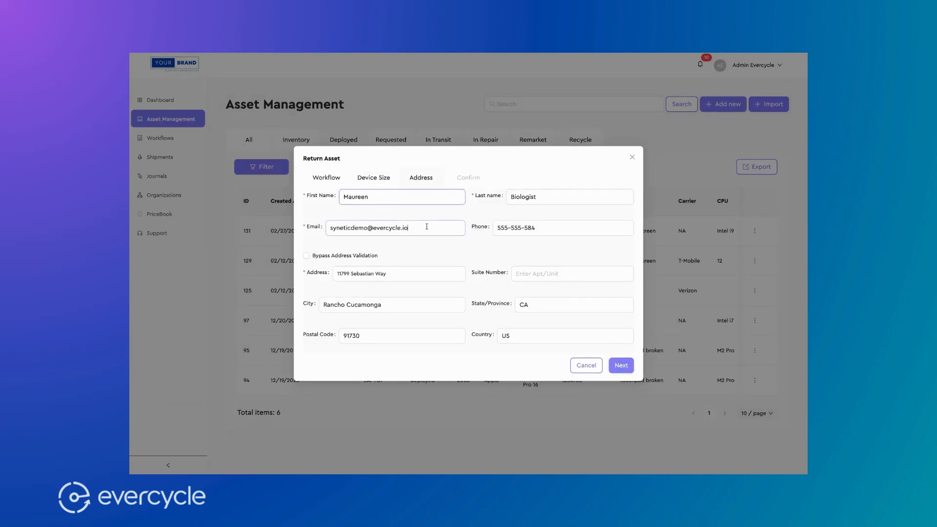
pyautogui.moveTo(426, 227); pyautogui.dragTo(325, 225)
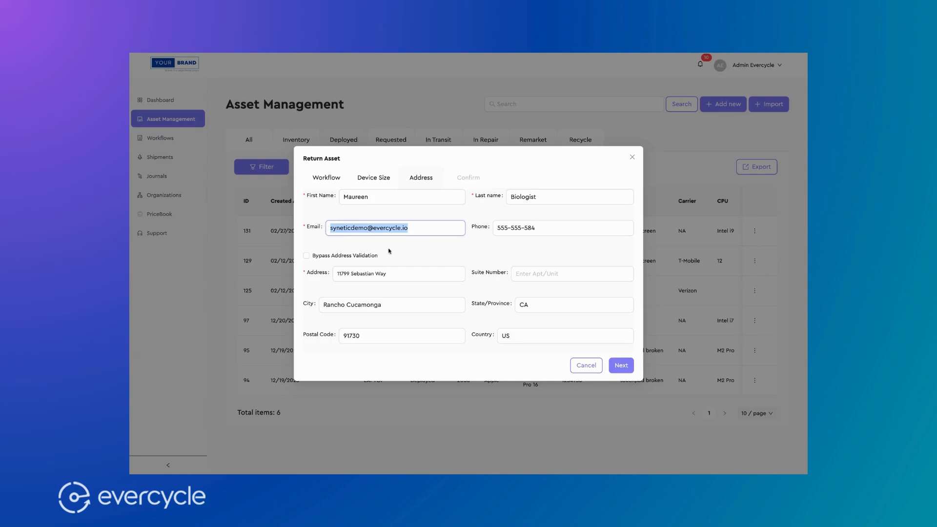
pyautogui.click(418, 247)
pyautogui.click(401, 277)
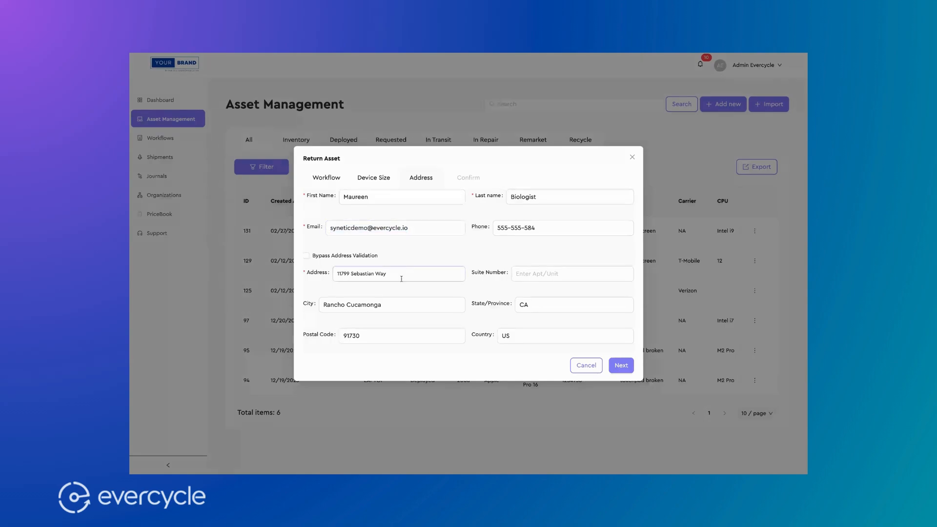
pyautogui.click(611, 366)
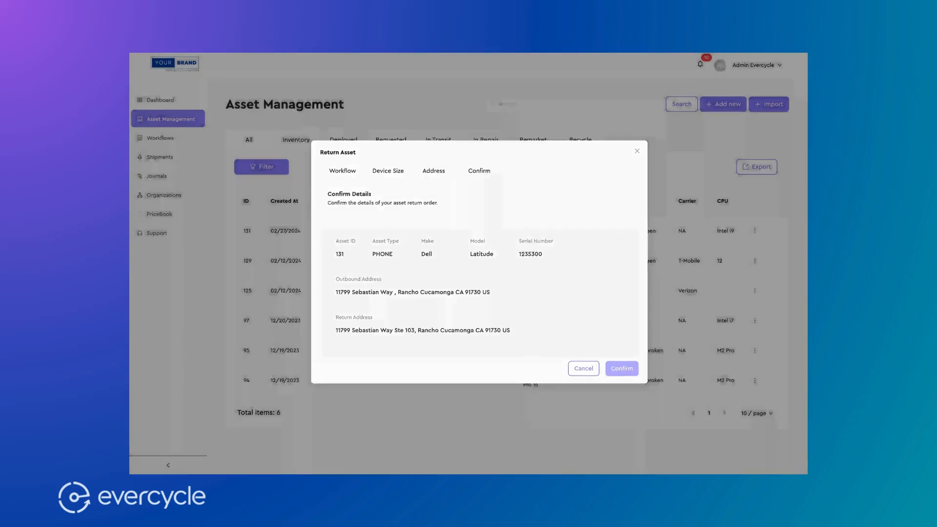
pyautogui.click(611, 375)
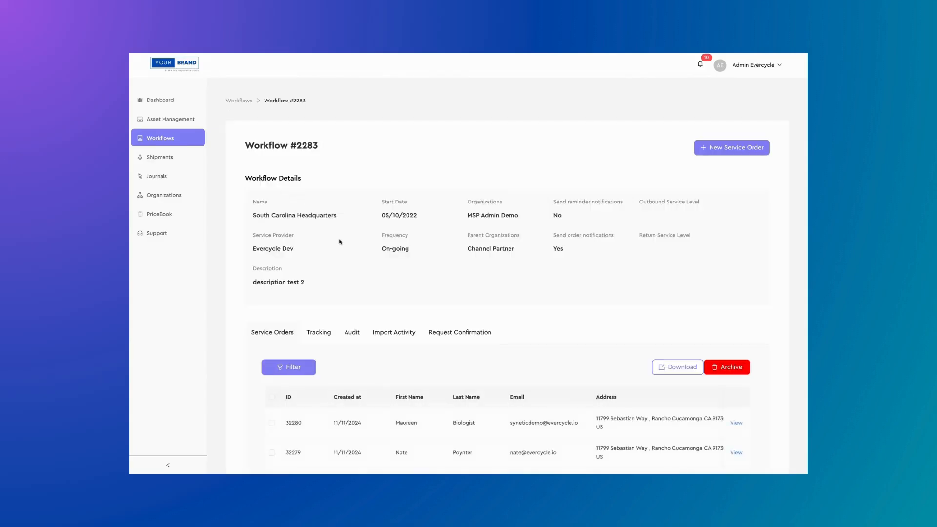
# Review the new return order among the South Carolina Headquarters service orders, view its information and show the workflow's tracking records.
pyautogui.scroll(-3, 343, 242)
pyautogui.moveTo(403, 312); pyautogui.dragTo(556, 311)
pyautogui.hscroll(7, 556, 311)
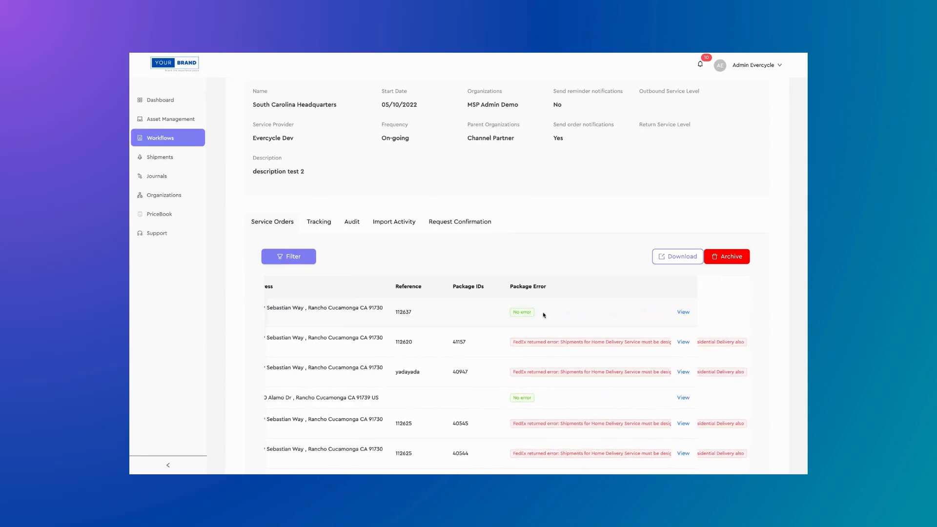
pyautogui.hscroll(-7, 417, 331)
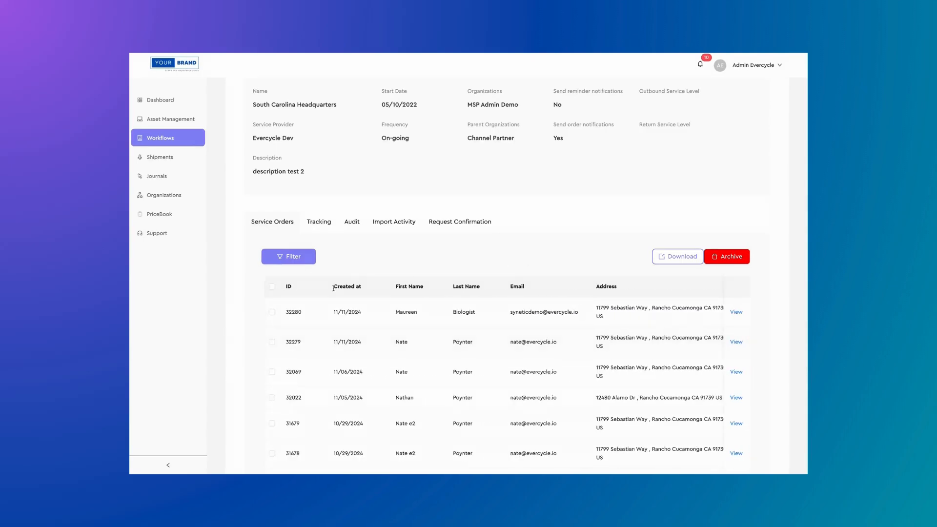
pyautogui.click(735, 312)
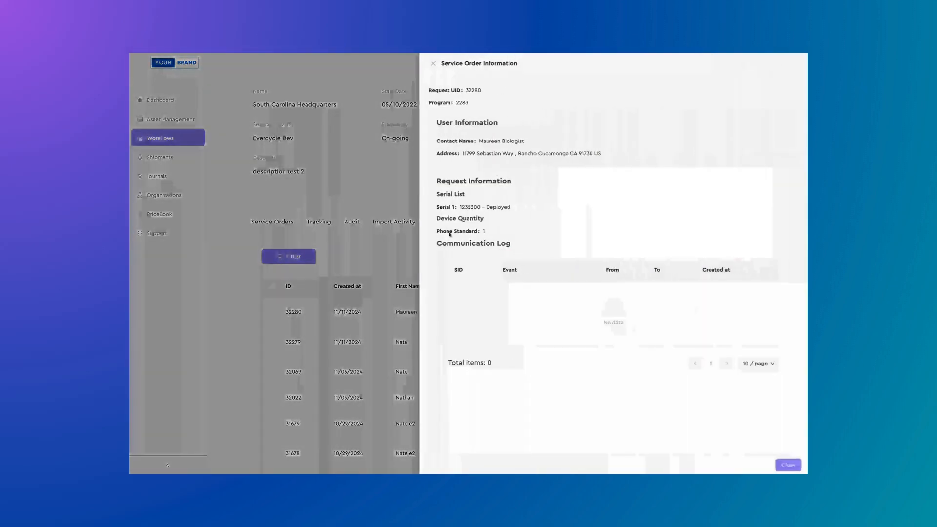
pyautogui.click(315, 197)
pyautogui.click(317, 222)
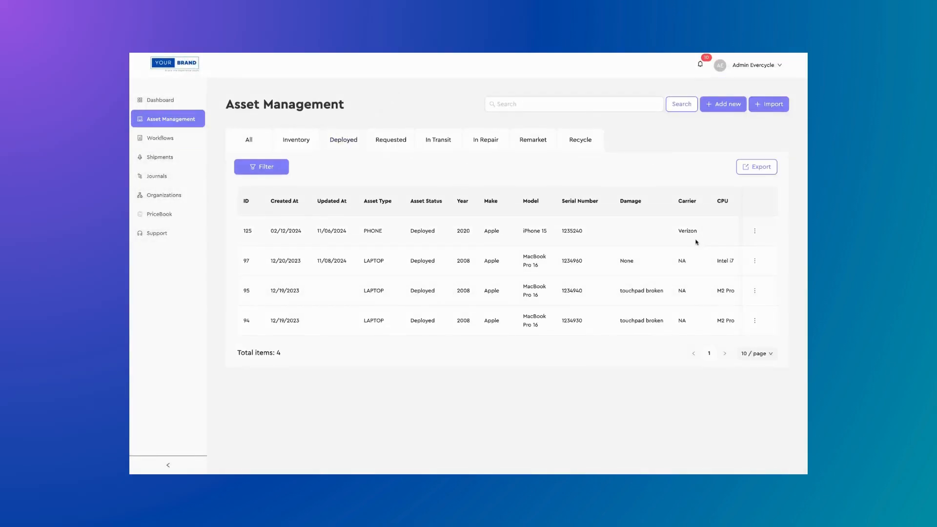
# Start a repair for the deployed MacBook Pro 16 with serial number 1234940 and select the workflow for it.
pyautogui.hscroll(5, 629, 298)
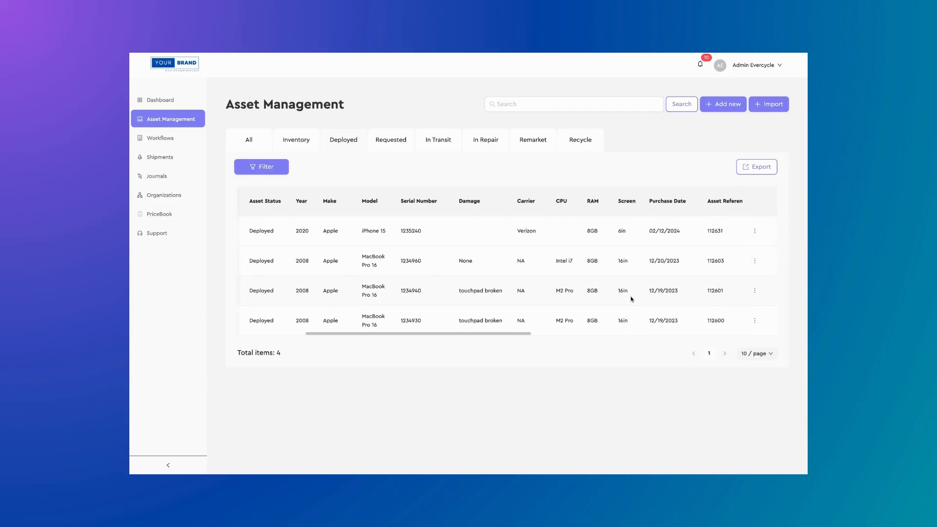
pyautogui.click(754, 292)
pyautogui.click(769, 332)
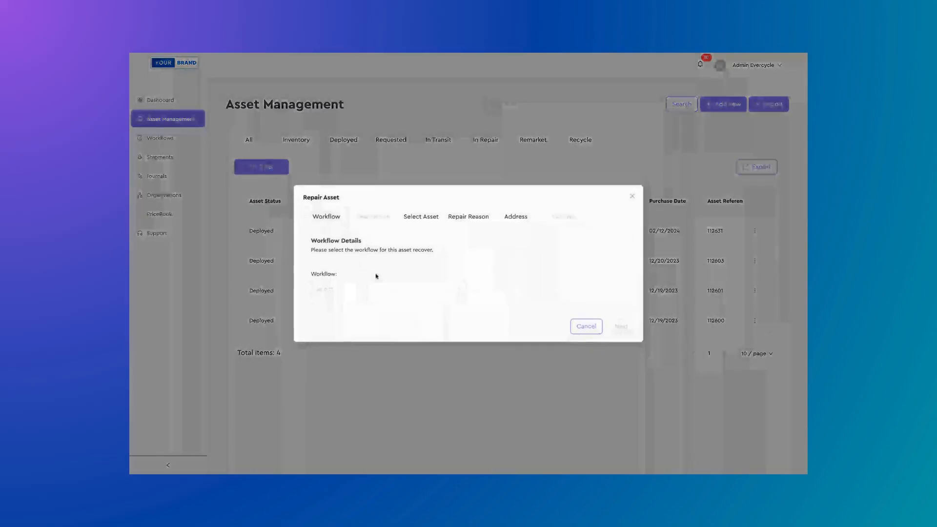
pyautogui.click(362, 290)
pyautogui.click(362, 306)
pyautogui.click(621, 326)
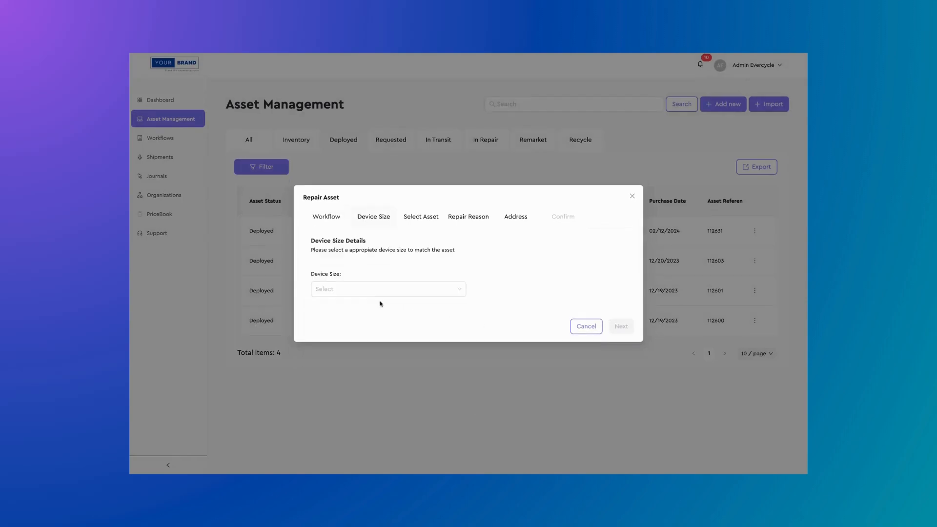
# Choose the repair's device size and select the HP Chromebook with ID 425 from inventory as the swap asset.
pyautogui.click(381, 289)
pyautogui.click(341, 320)
pyautogui.click(621, 325)
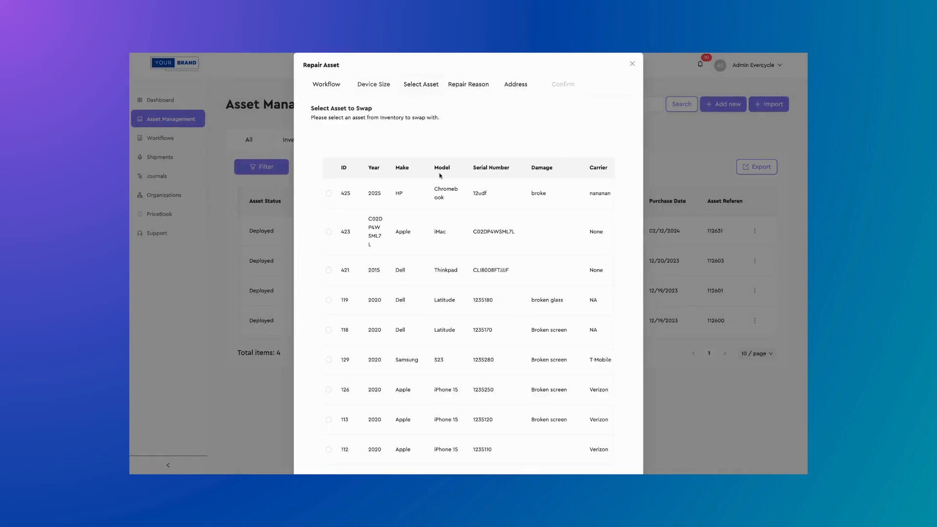
pyautogui.click(329, 194)
pyautogui.scroll(-5, 512, 288)
pyautogui.click(621, 458)
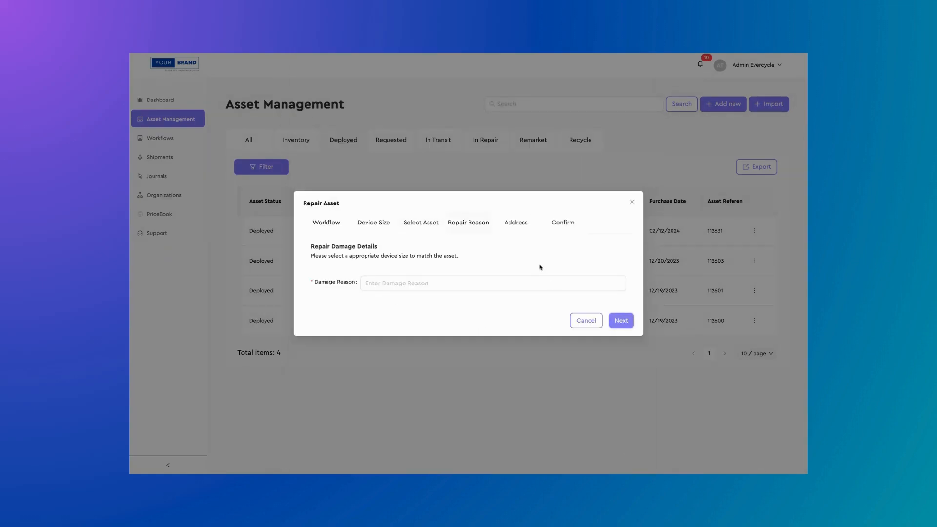
# Enter "broken glass" as the damage reason for the repair and proceed to the address details.
pyautogui.click(424, 284)
pyautogui.click(425, 295)
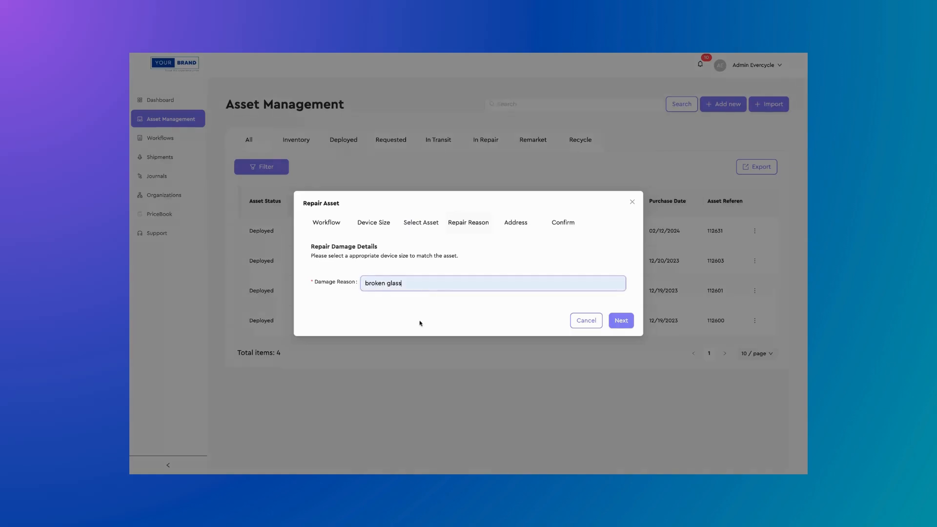
pyautogui.click(420, 323)
pyautogui.click(621, 321)
# Fill in the contact's name, e-mail, phone and address for the repair, and proceed to the order confirmation.
pyautogui.click(371, 197)
pyautogui.click(387, 209)
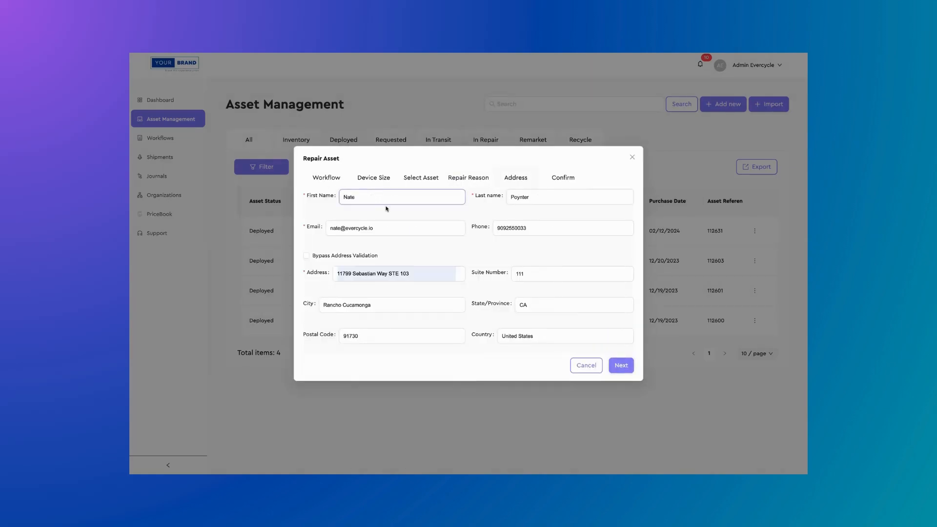
pyautogui.click(475, 254)
pyautogui.click(417, 292)
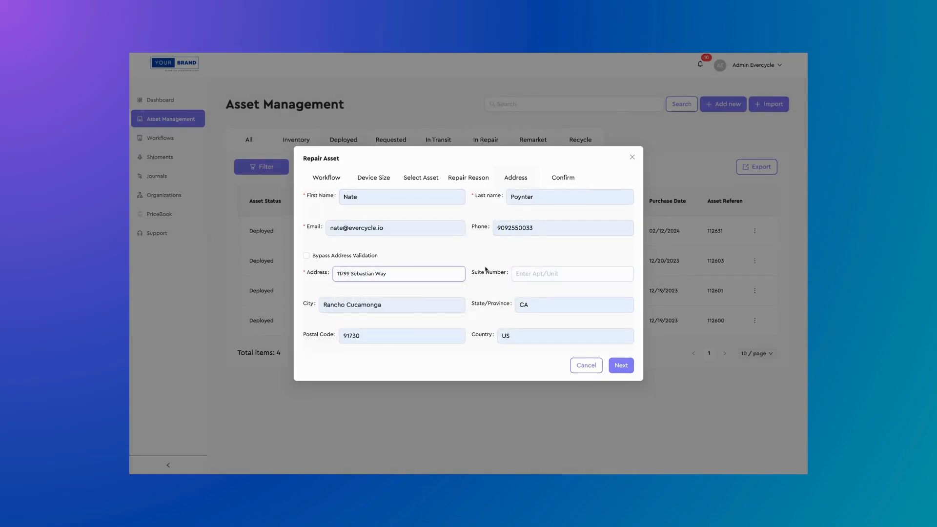
pyautogui.click(497, 266)
pyautogui.click(625, 368)
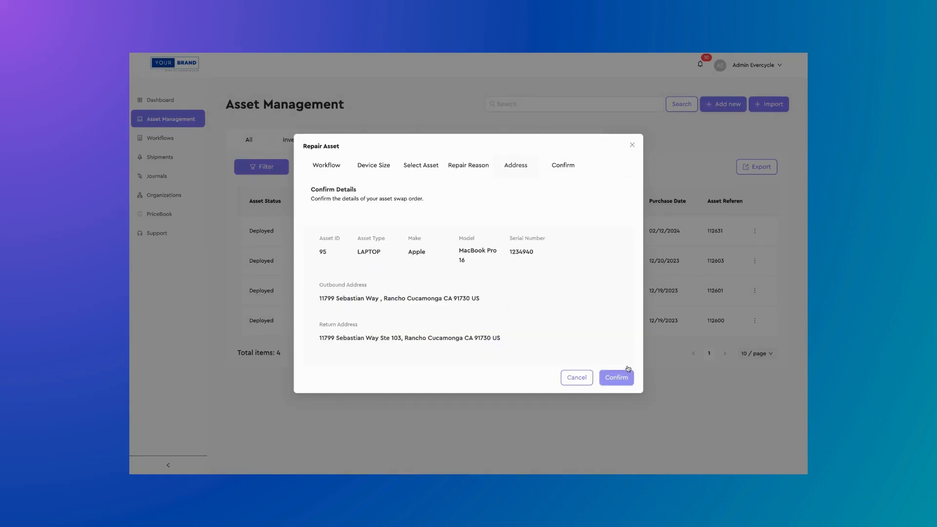
# Confirm the asset swap order and review the details and device history of the laptop with serial number 1234960.
pyautogui.click(623, 372)
pyautogui.scroll(-5, 574, 260)
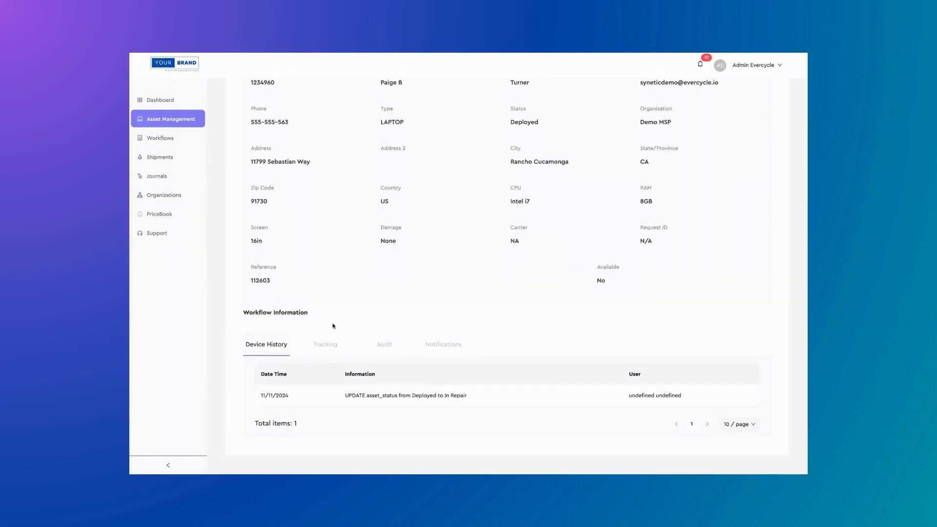
pyautogui.scroll(2, 314, 233)
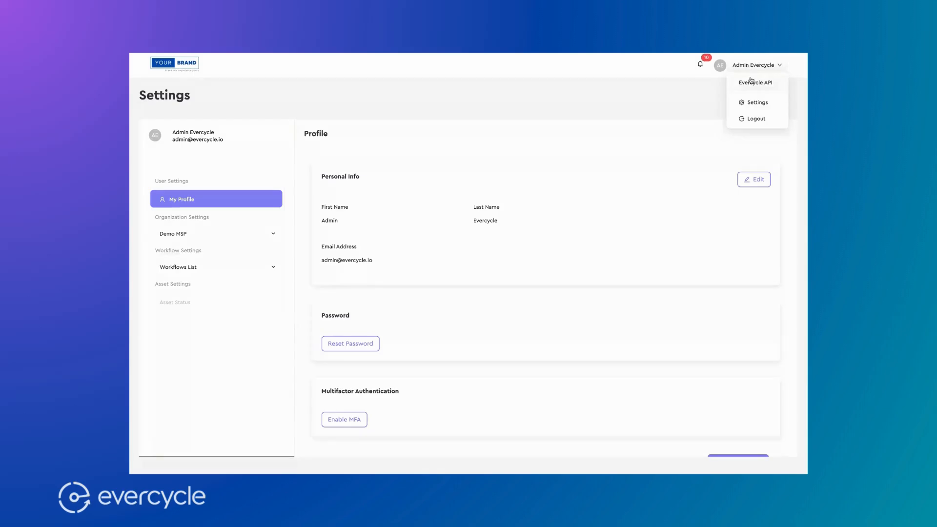
# Open the Evercycle API methods and examine the /v1/asset/create documentation, including its headers, body payload and response structure.
pyautogui.click(750, 81)
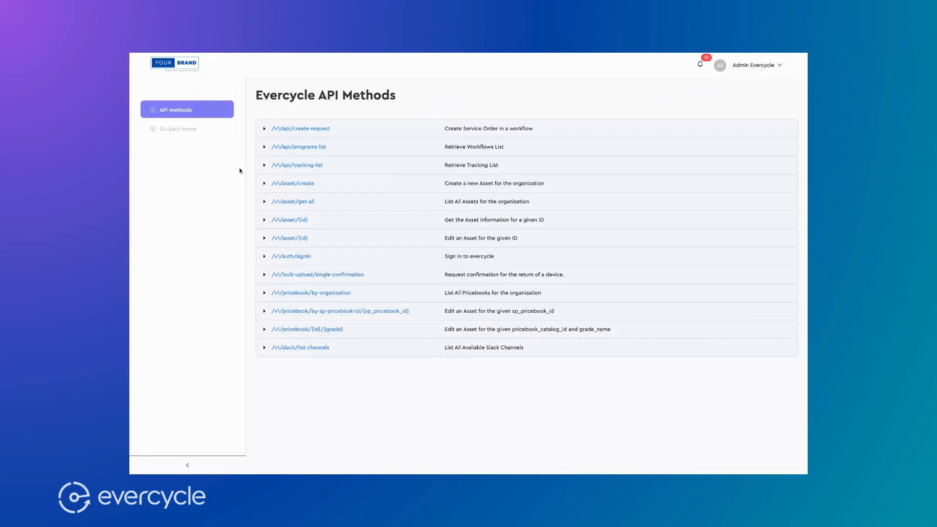
pyautogui.click(269, 184)
pyautogui.scroll(-1, 304, 238)
pyautogui.scroll(-9, 304, 237)
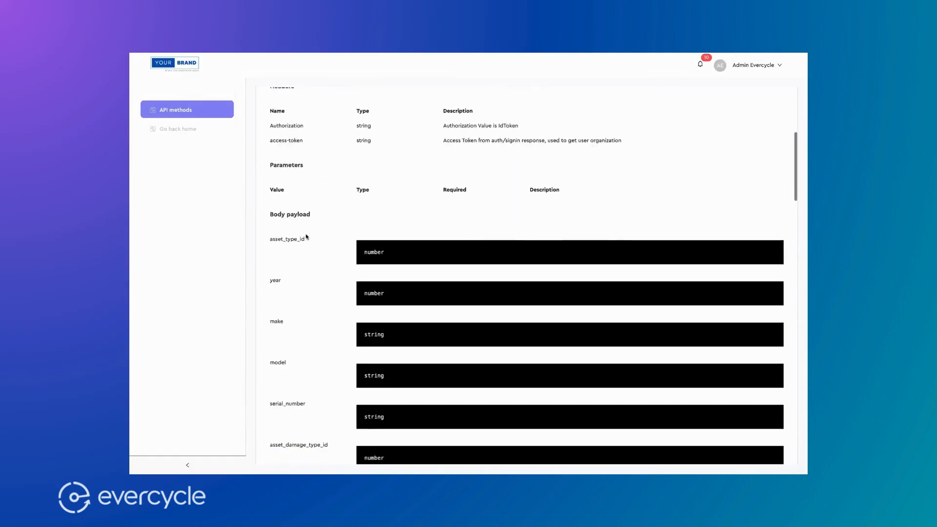
pyautogui.scroll(-10, 307, 232)
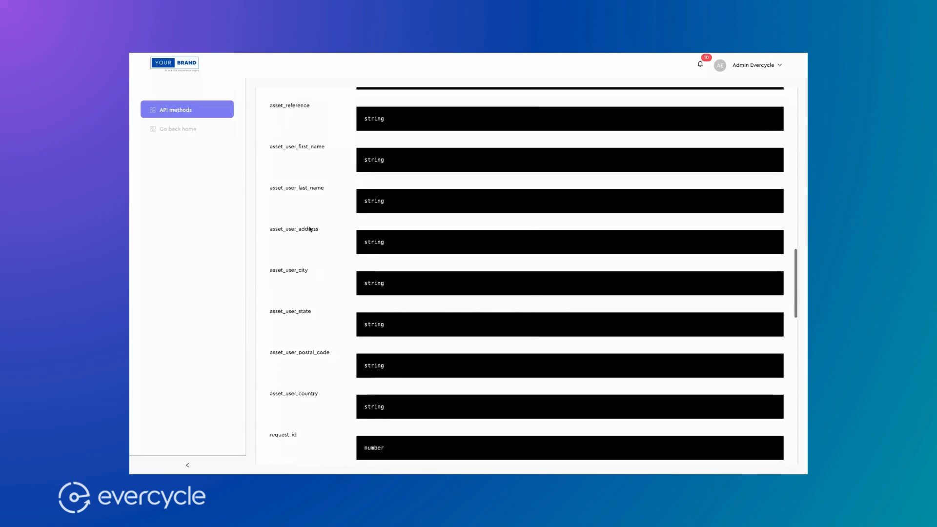
pyautogui.scroll(-8, 309, 227)
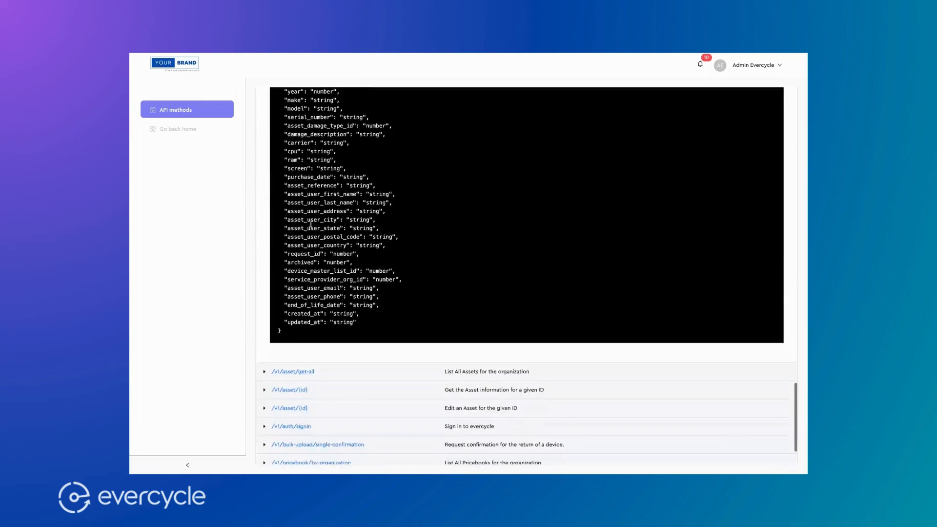